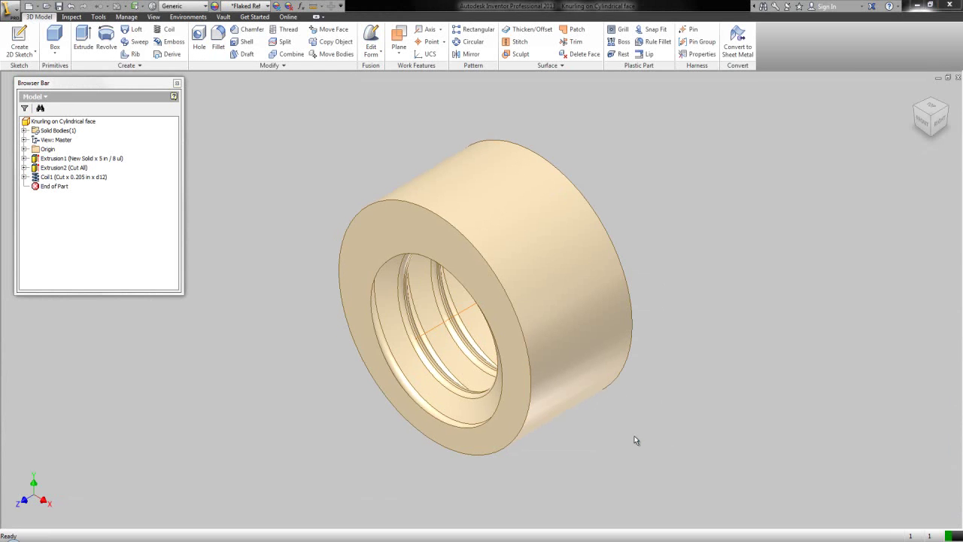
Step: Create a new sketch on the ring's front annular face and orient the view straight at that face
click(494, 286)
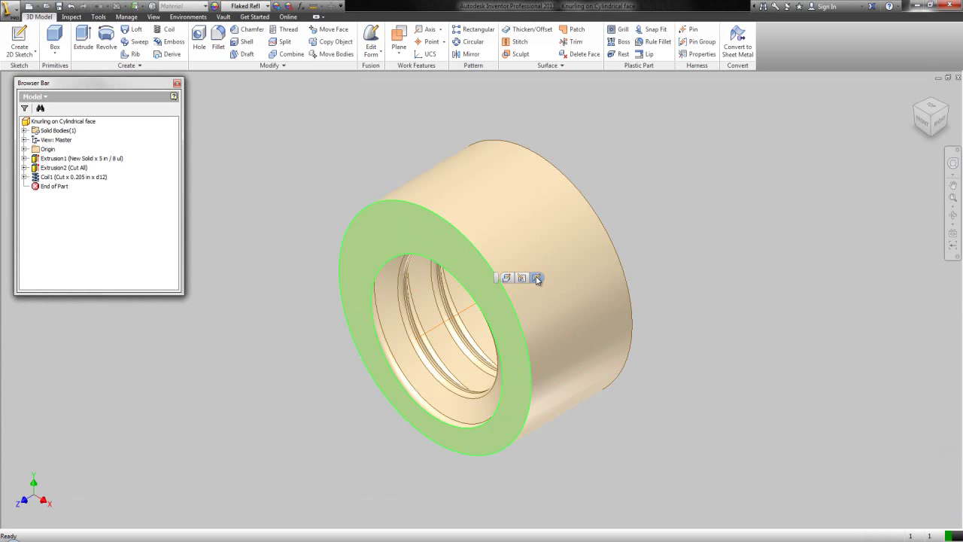
click(536, 278)
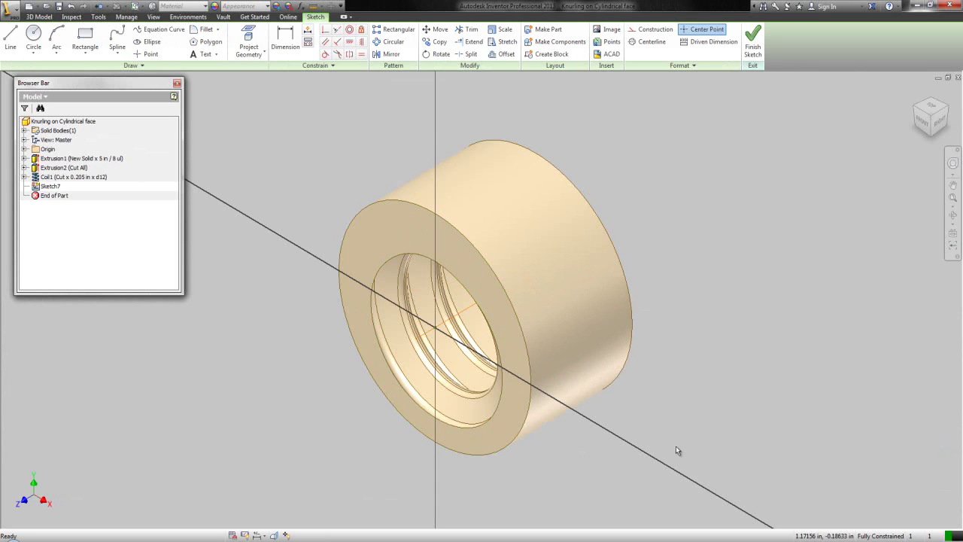
click(953, 235)
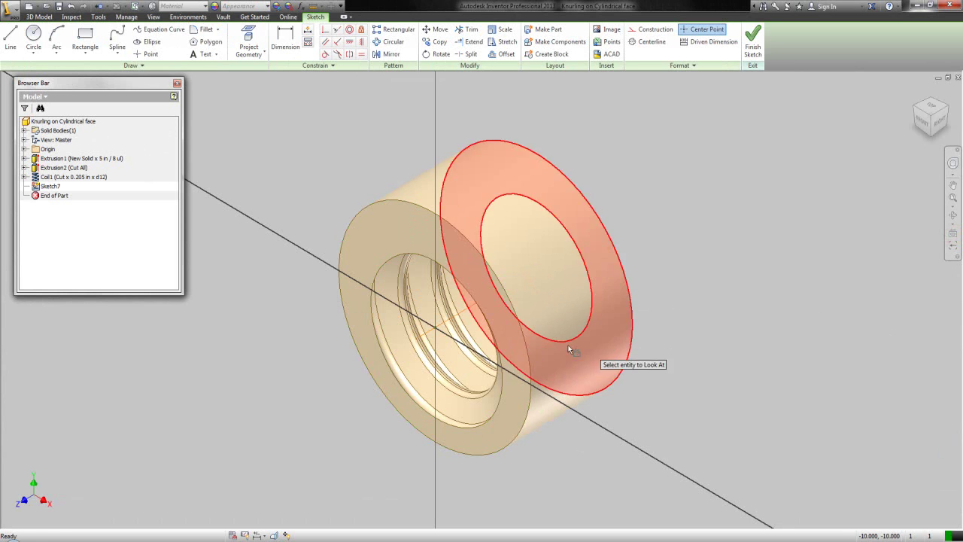
click(504, 337)
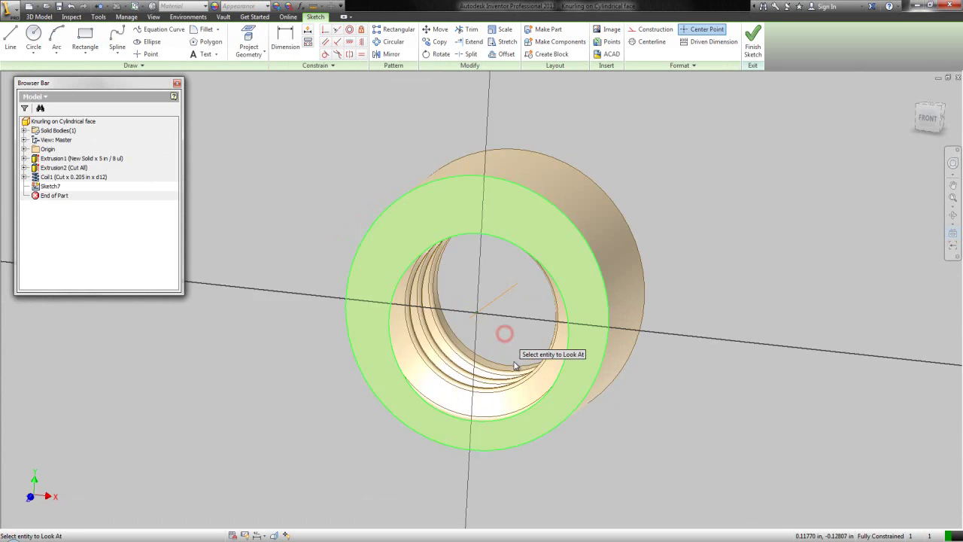
click(514, 365)
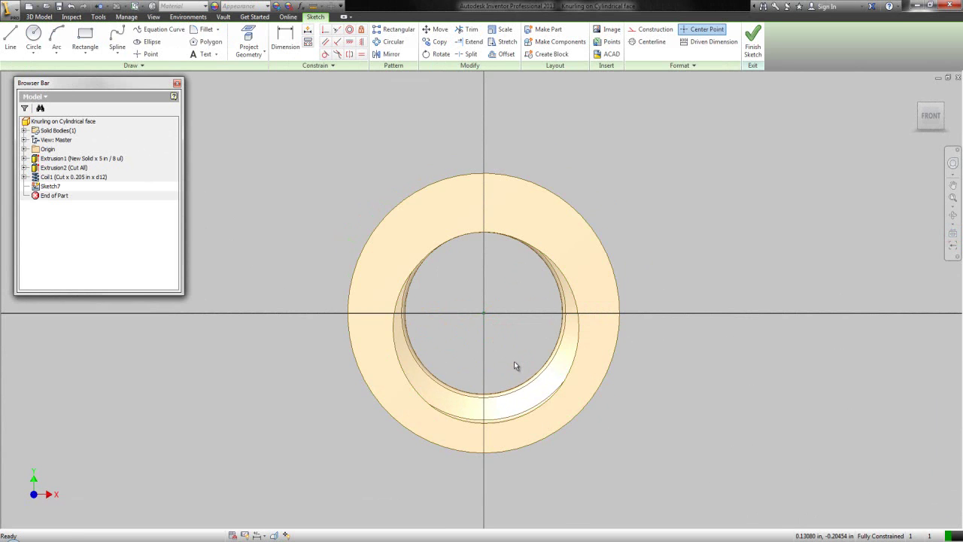
Step: Project the origin's Y Axis into the sketch
right_click(622, 164)
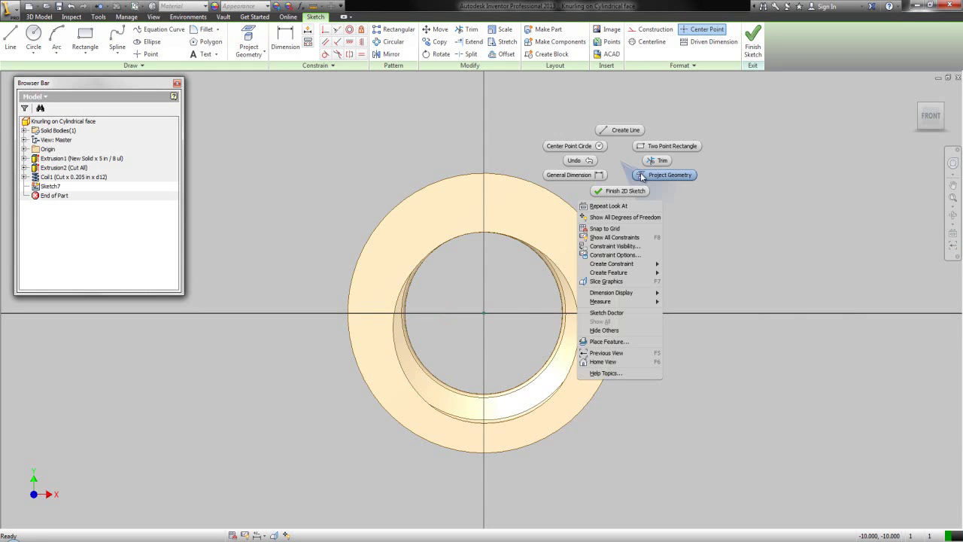
click(646, 175)
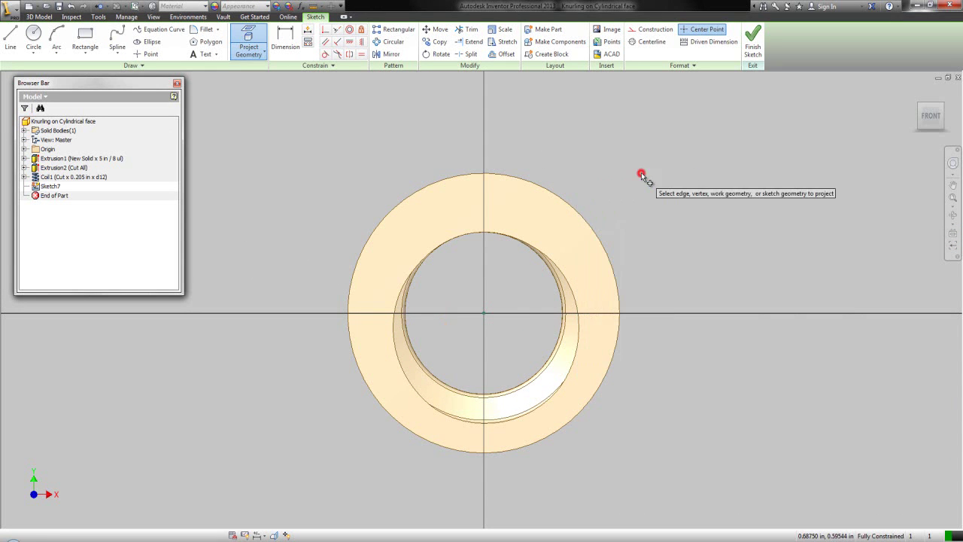
click(24, 149)
click(51, 197)
right_click(240, 119)
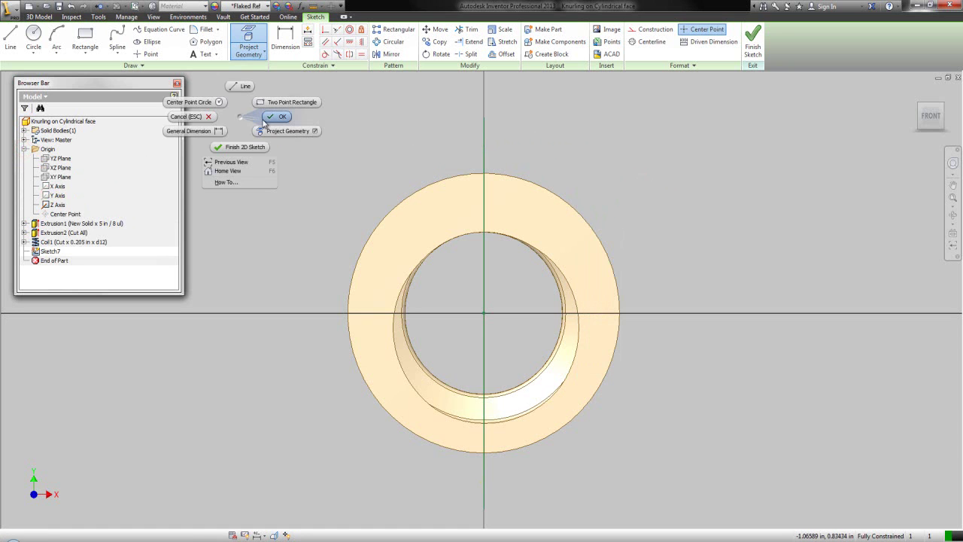
click(273, 118)
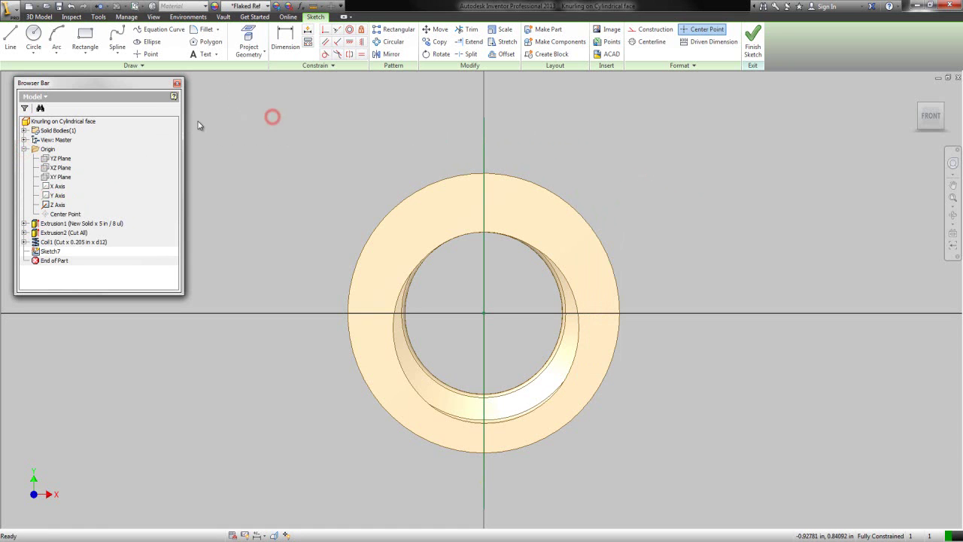
click(25, 150)
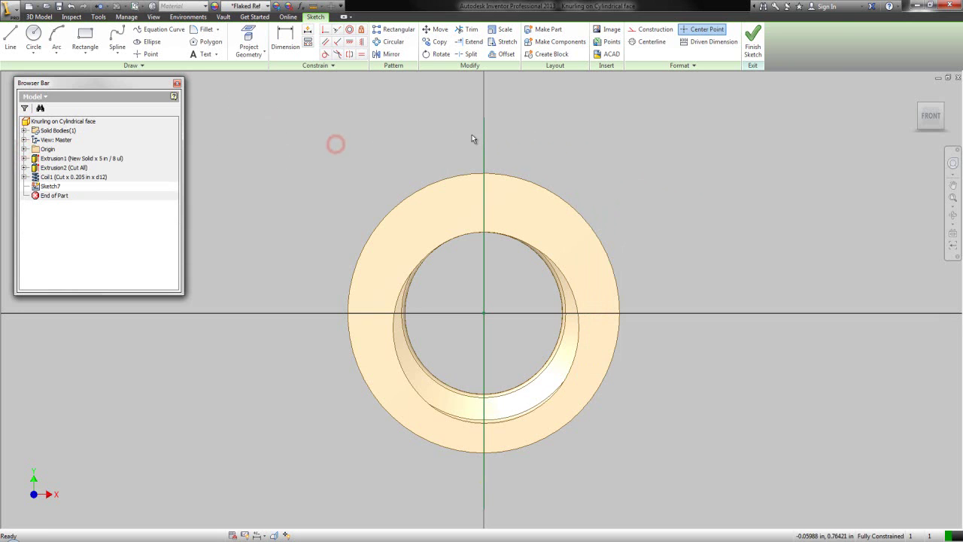
Step: Convert the projected Y axis line to construction geometry
click(484, 144)
click(668, 30)
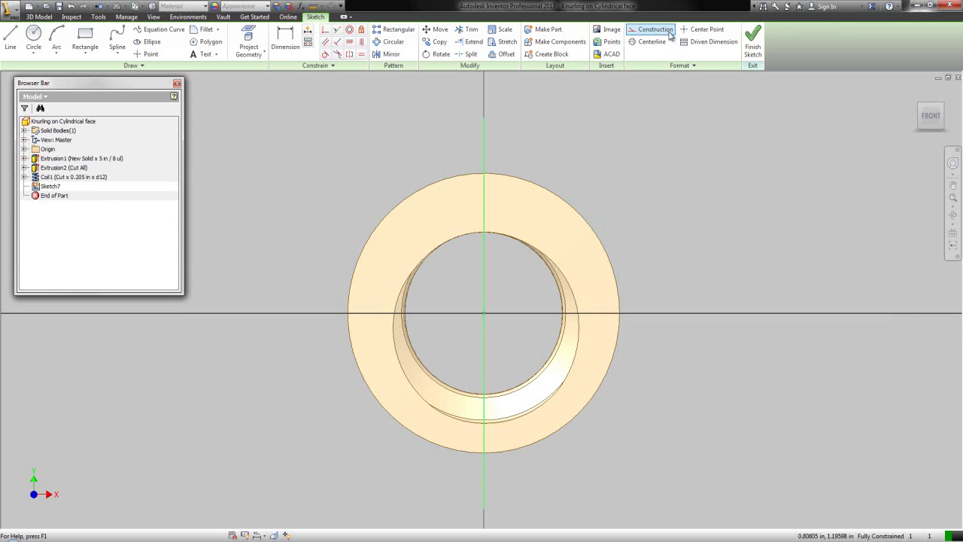
click(610, 187)
Step: Draw a line about 0.6 in long from the sketch origin to the ring's outer edge, slightly left of the vertical axis
right_click(612, 191)
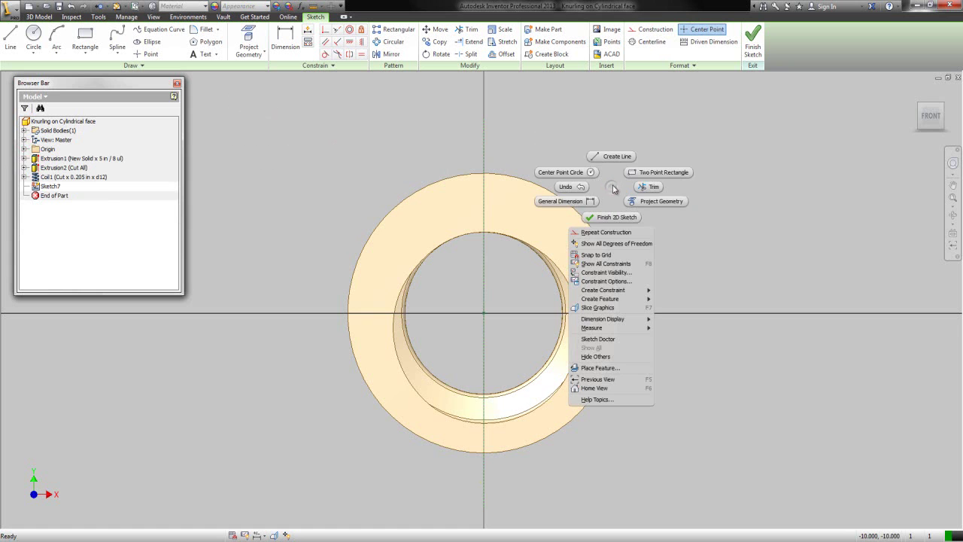
click(618, 157)
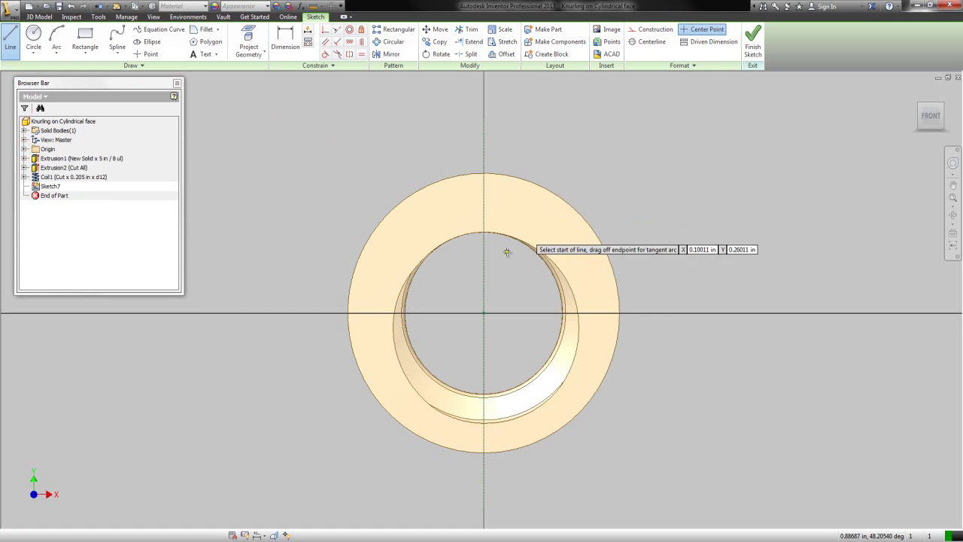
click(484, 312)
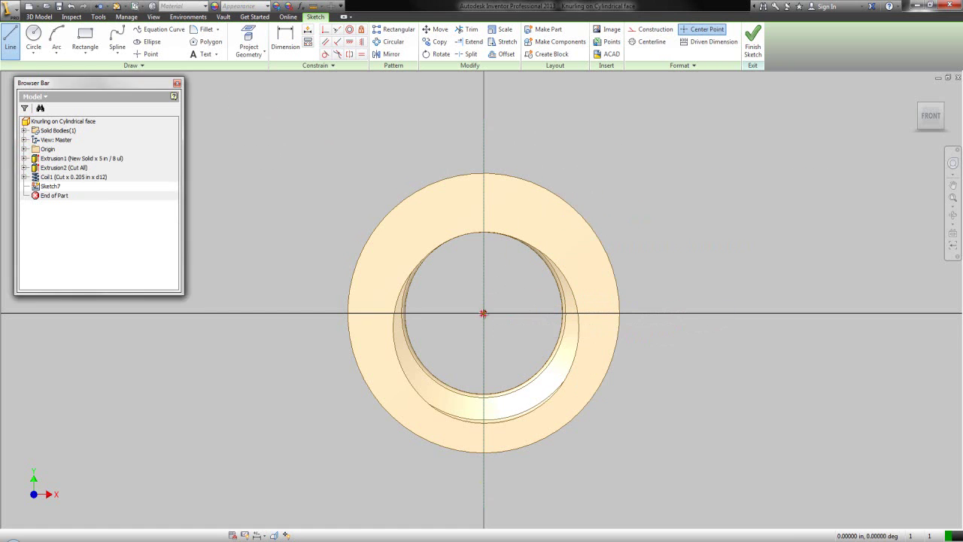
scroll(471, 202, up, 4)
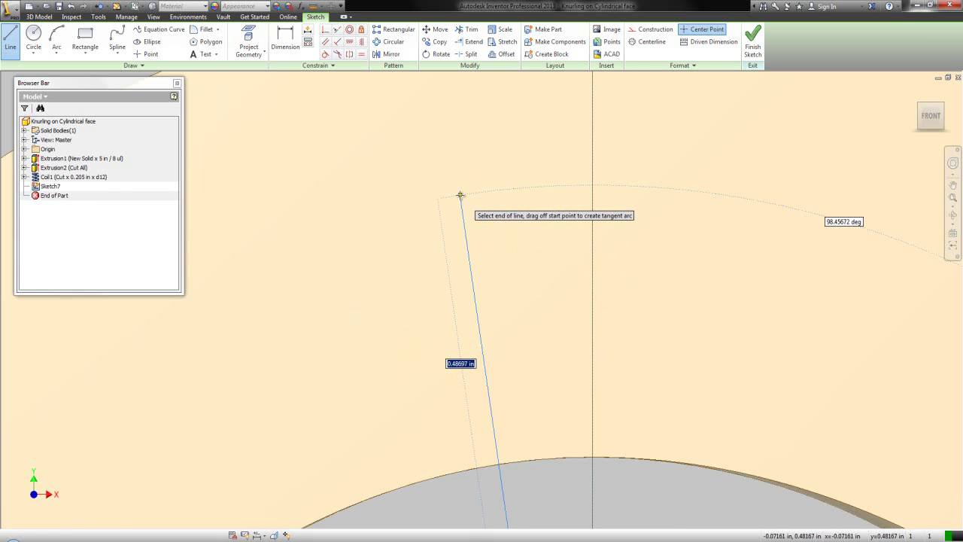
scroll(458, 194, down, 3)
click(438, 156)
right_click(439, 157)
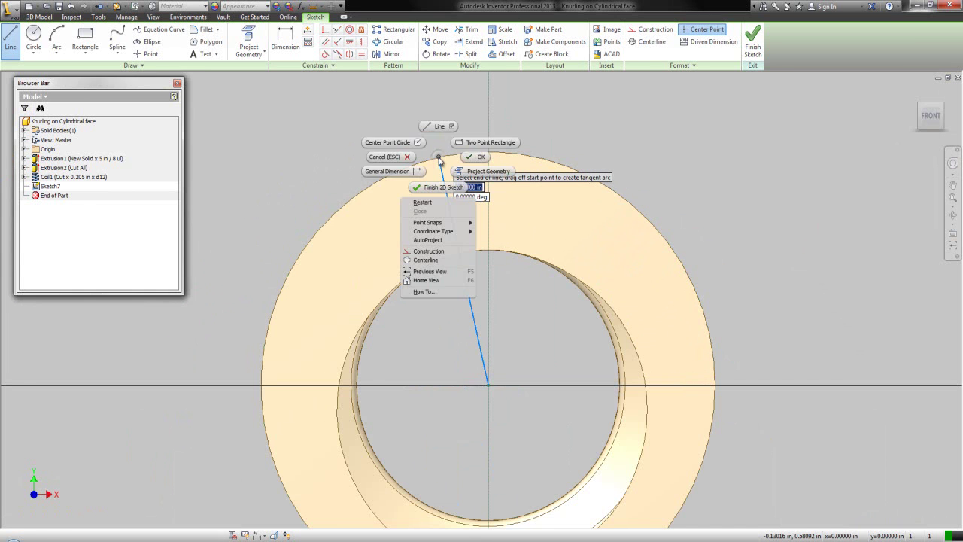
click(433, 203)
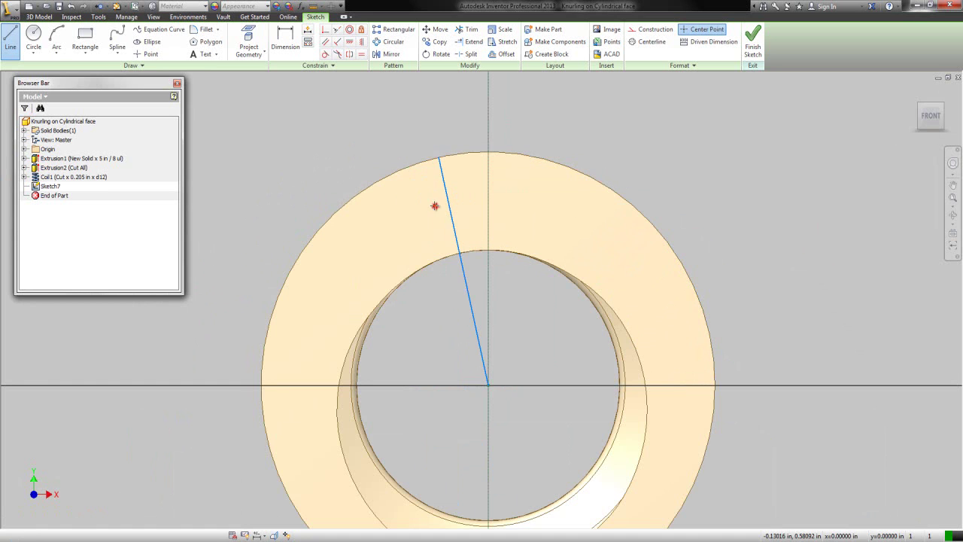
Step: Draw a second line about 0.6 in long from the origin to the outer edge, slightly right of the vertical axis
click(483, 386)
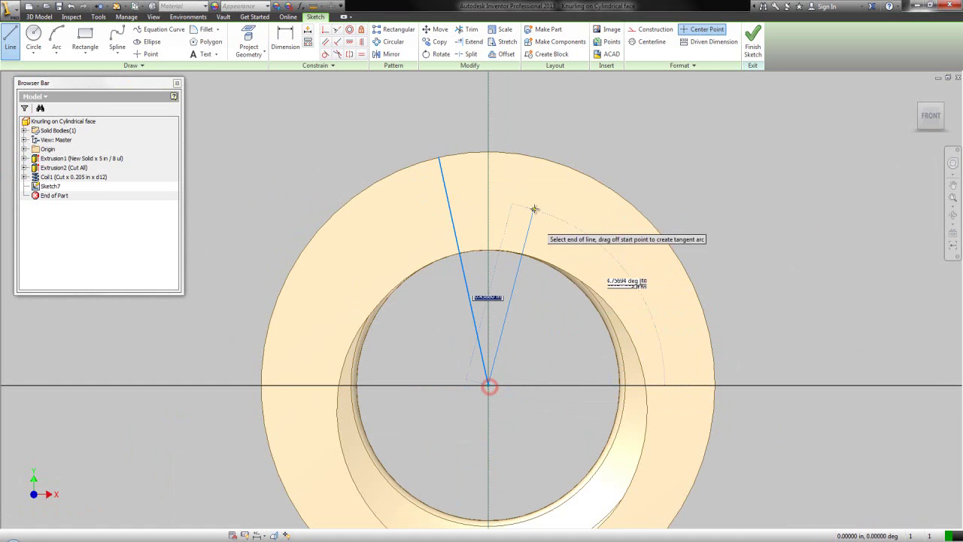
click(539, 156)
right_click(539, 158)
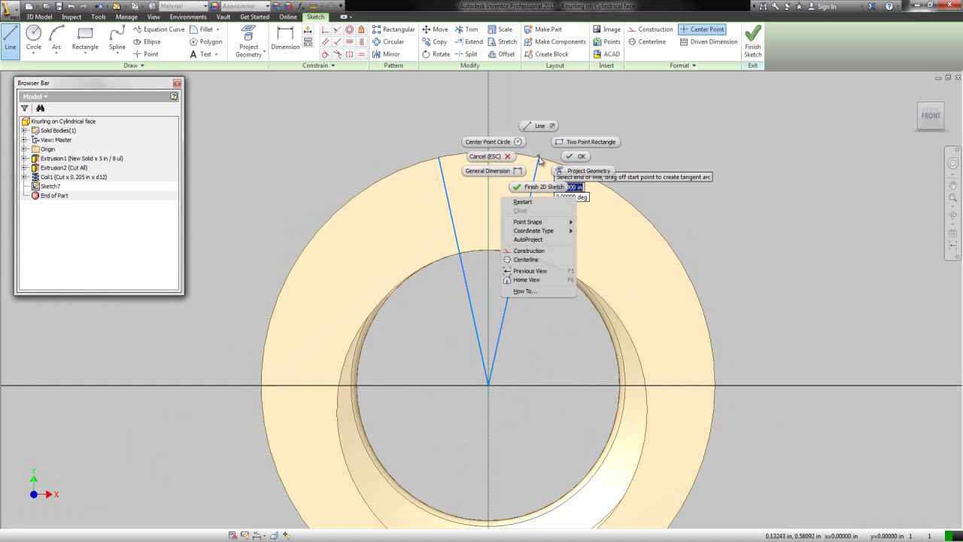
click(567, 156)
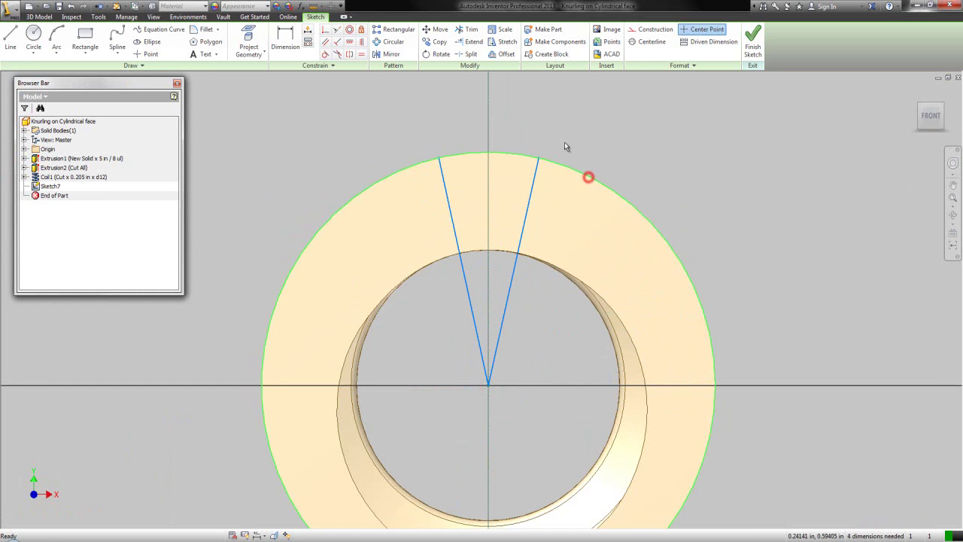
Step: Project the ring's outer circular edge into the sketch
click(248, 42)
click(315, 136)
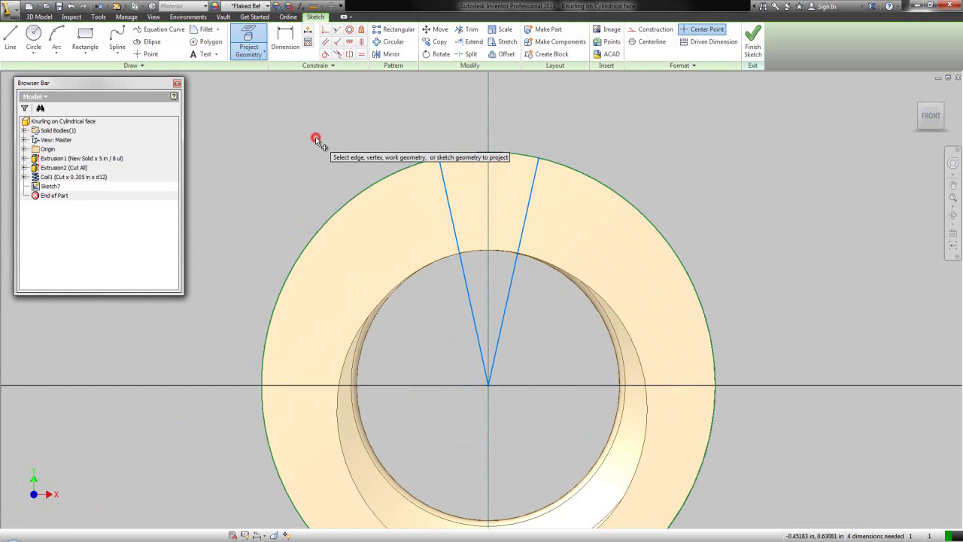
right_click(316, 140)
click(358, 138)
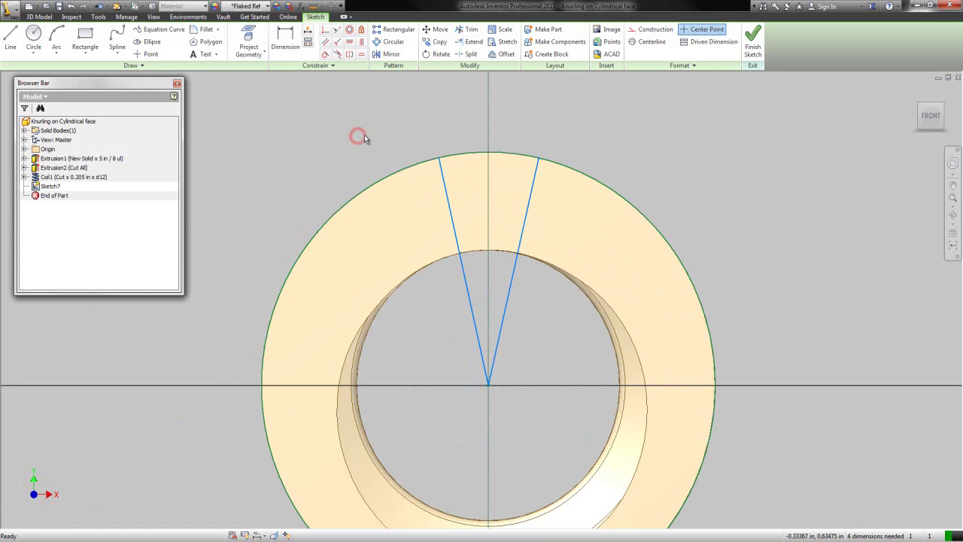
Step: Apply Coincident constraints between the upper endpoints of both angled lines and the projected outer circle
right_click(378, 124)
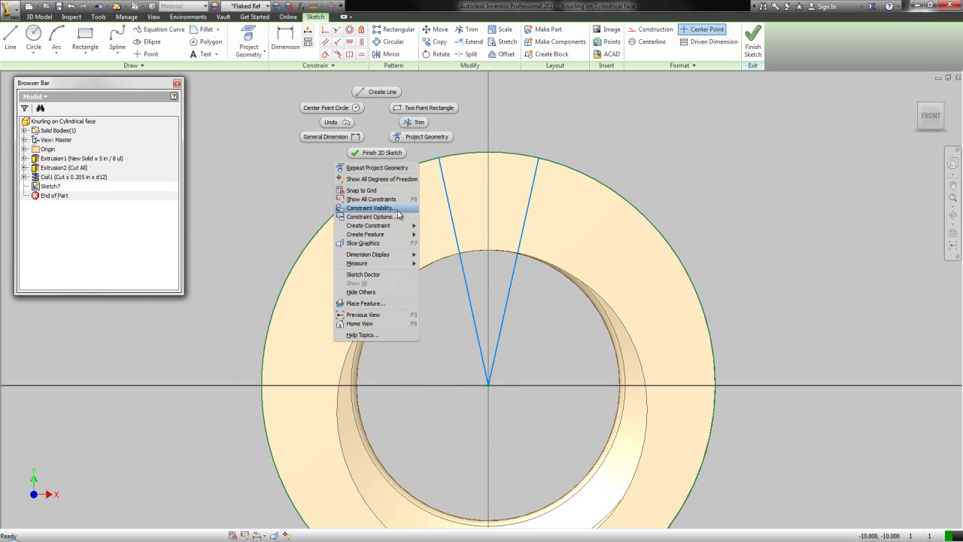
mouse_move(402, 228)
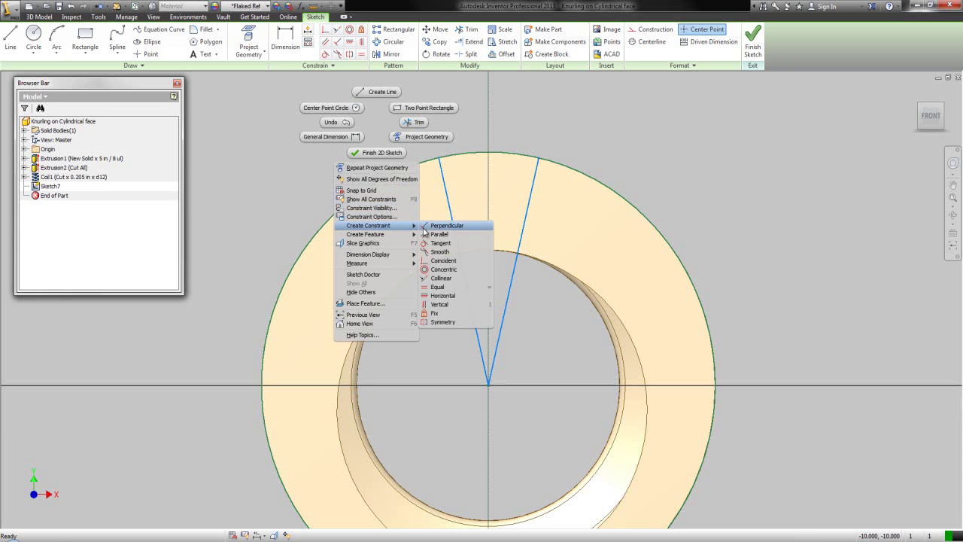
click(433, 261)
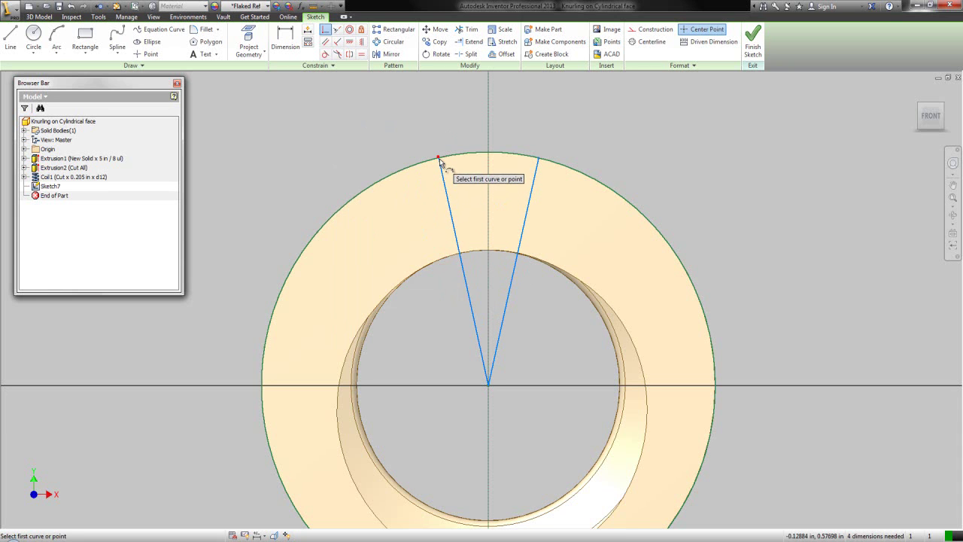
click(425, 167)
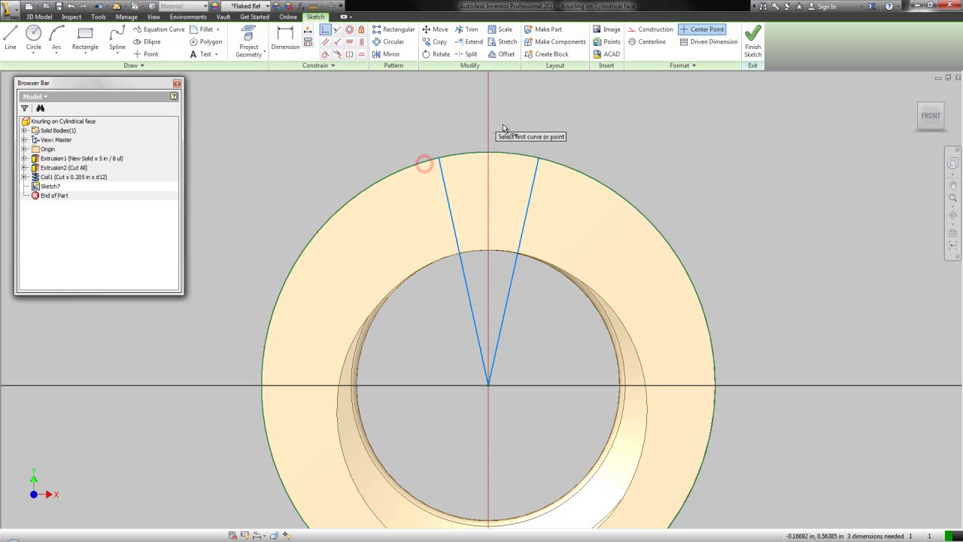
click(540, 160)
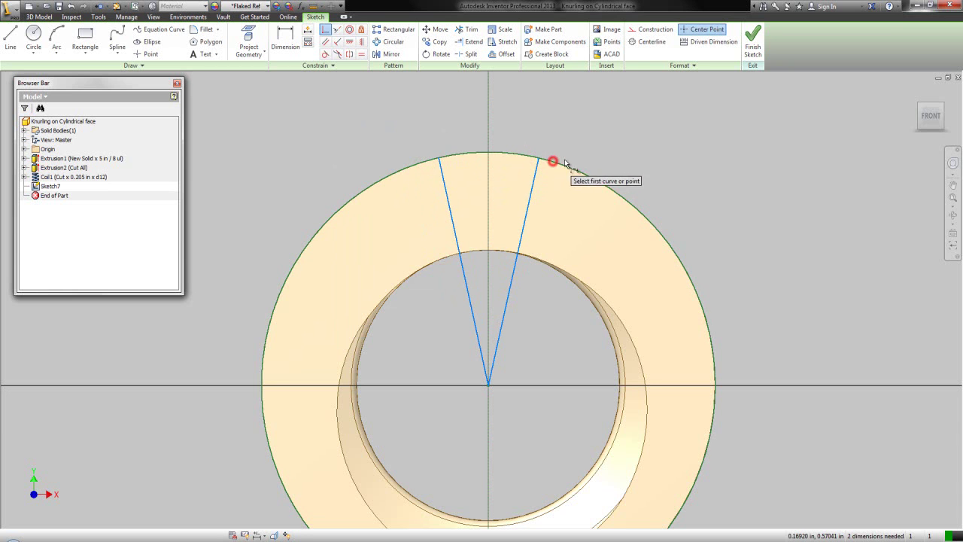
Step: Apply a Symmetry constraint to the two angled lines about the vertical construction line
right_click(624, 133)
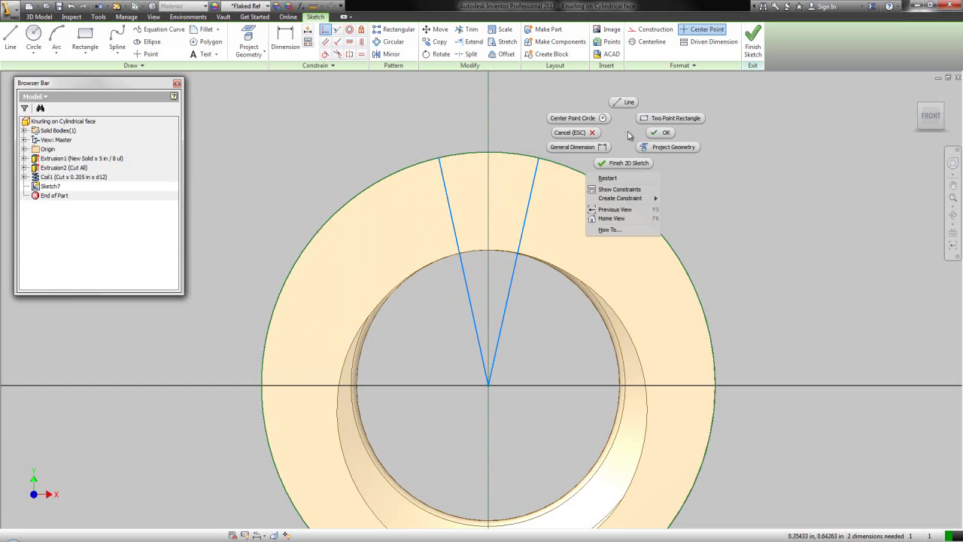
mouse_move(651, 202)
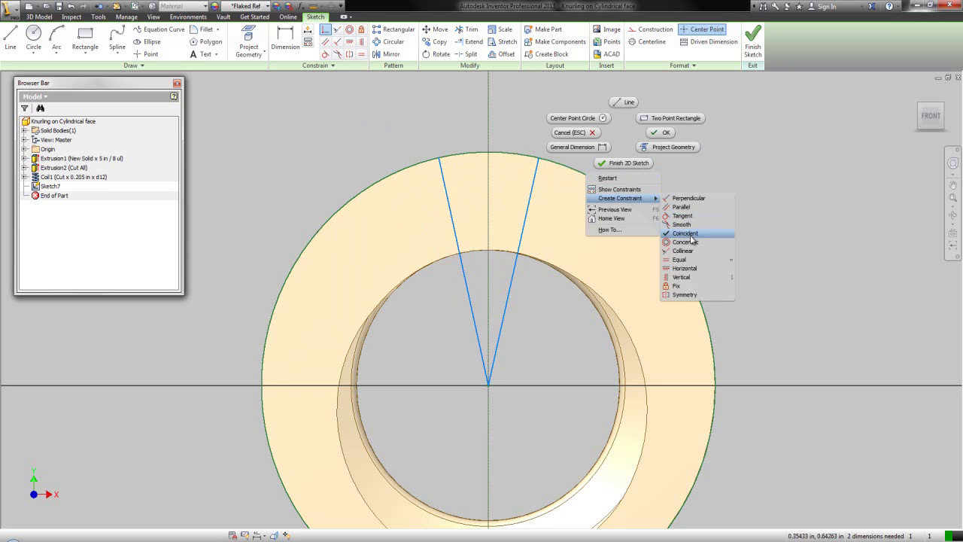
click(704, 293)
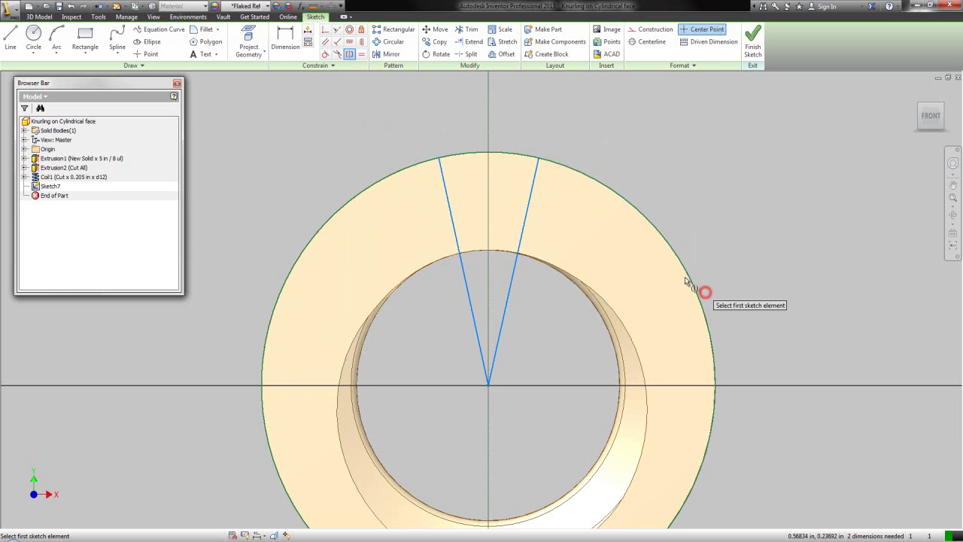
click(527, 219)
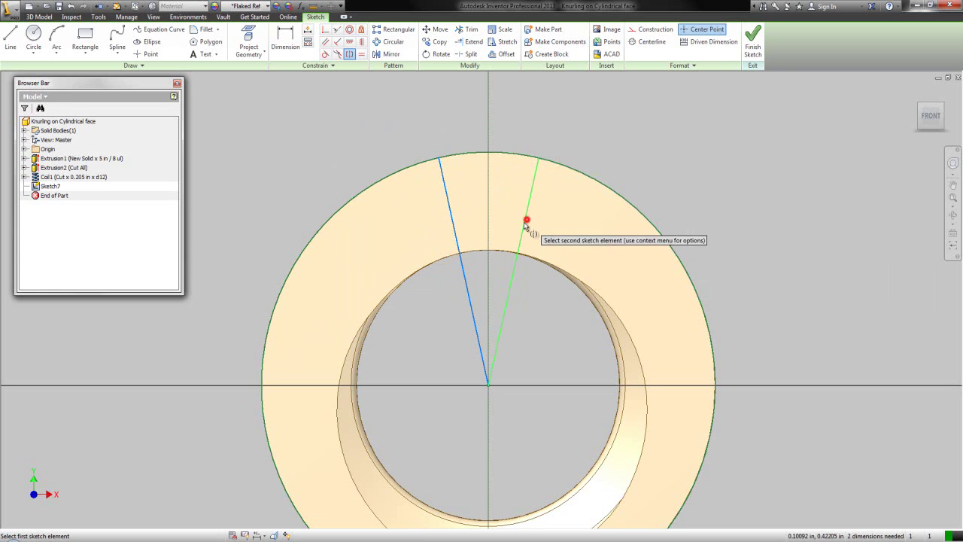
click(455, 226)
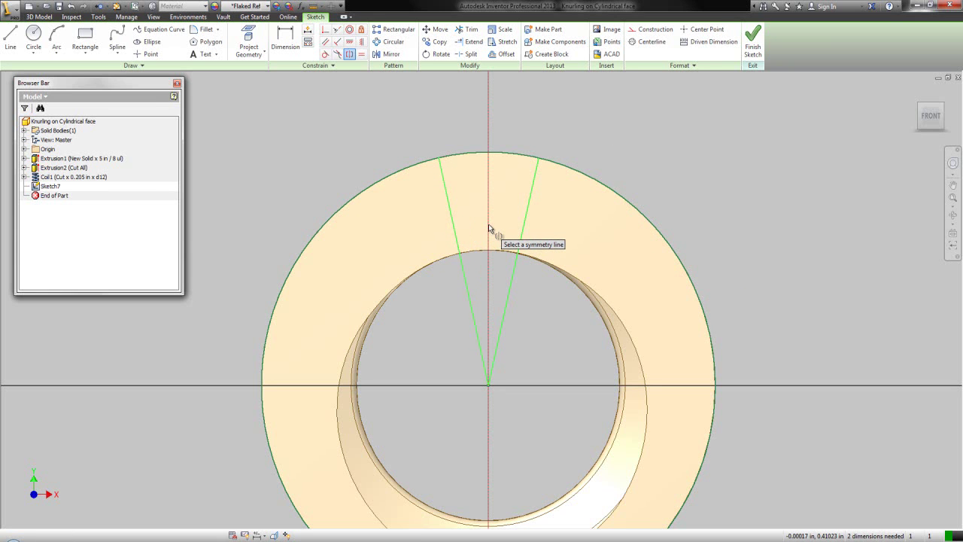
click(488, 223)
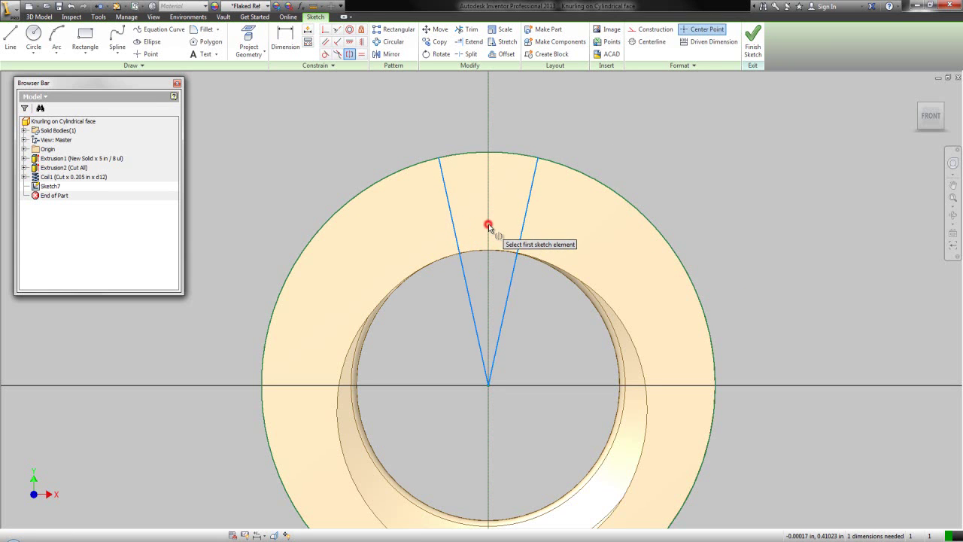
right_click(625, 143)
click(657, 145)
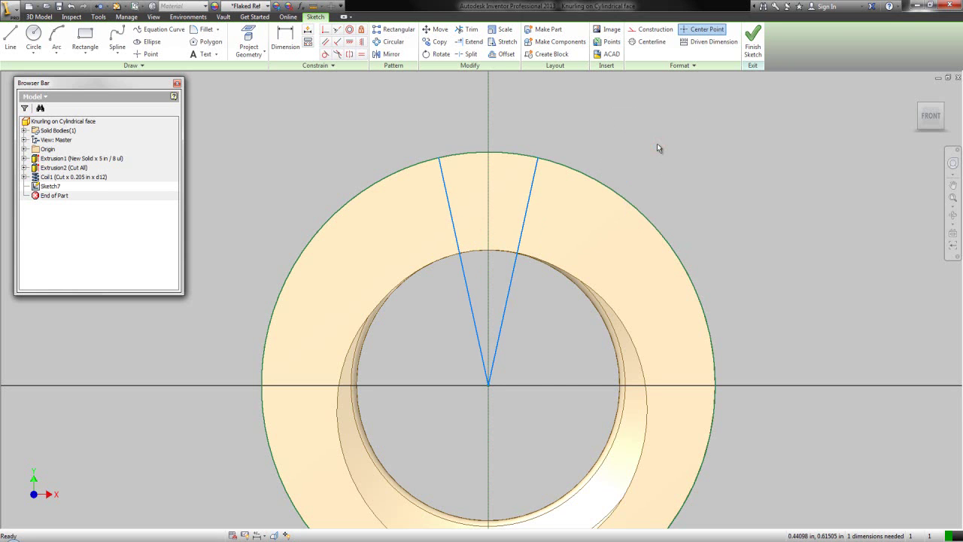
Step: Dimension the angle between the two angled lines as 5 degrees, placing the dimension above the ring
right_click(657, 143)
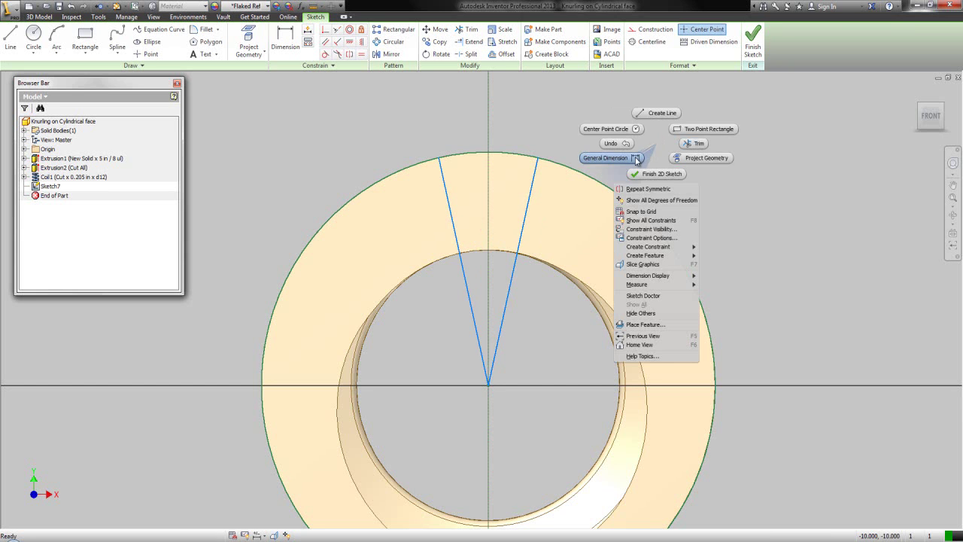
click(636, 158)
click(449, 207)
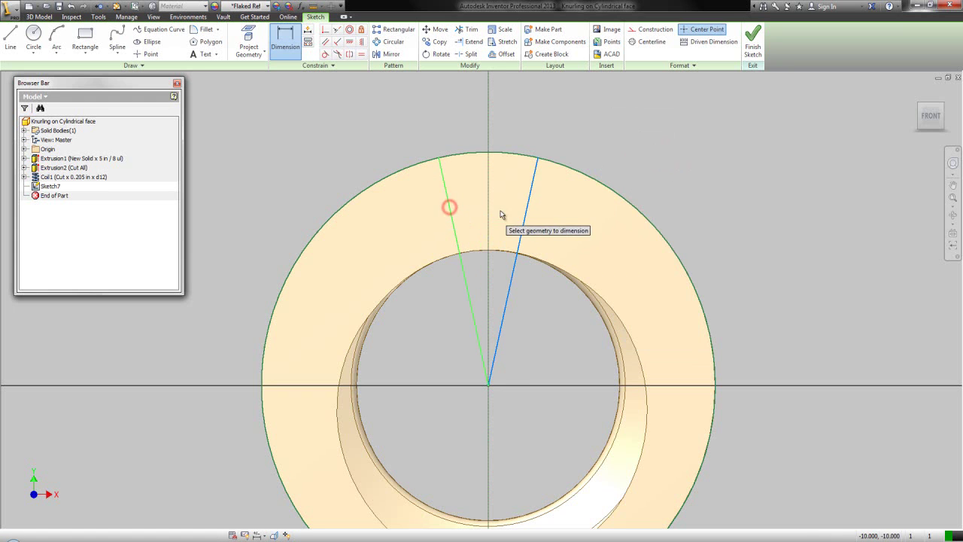
click(525, 213)
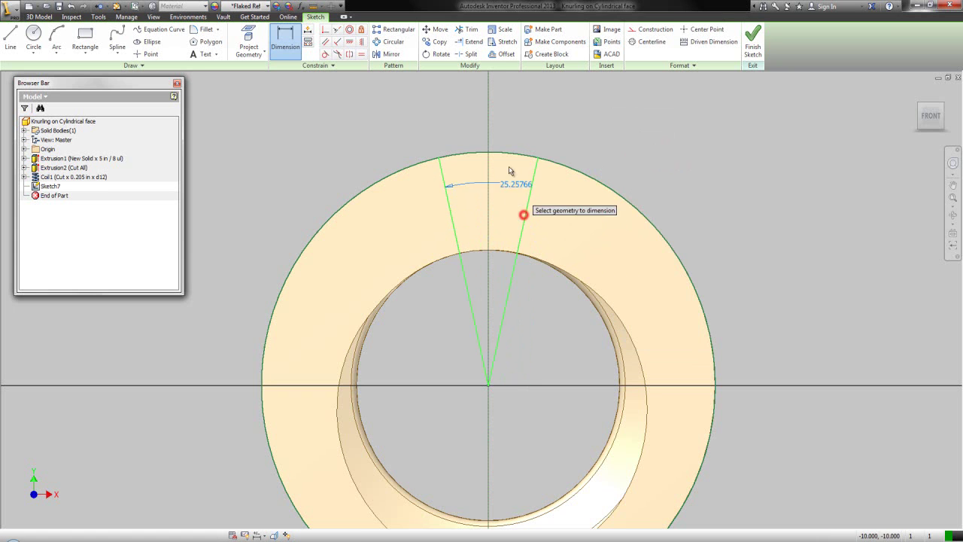
click(493, 123)
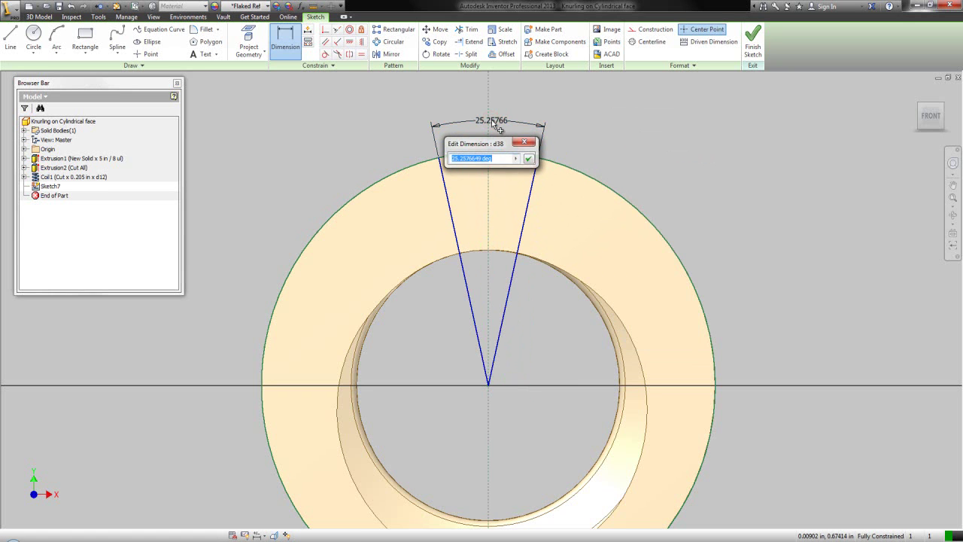
key(Return)
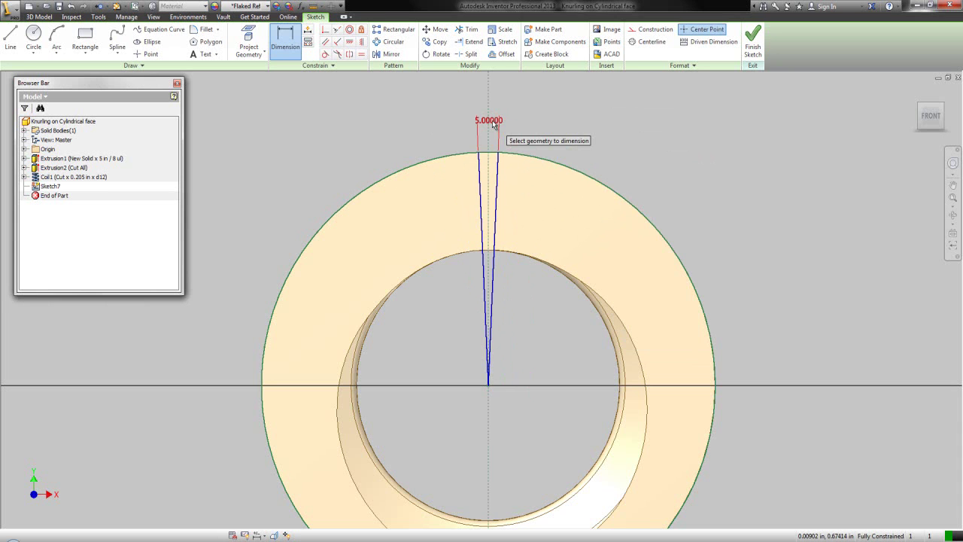
right_click(537, 132)
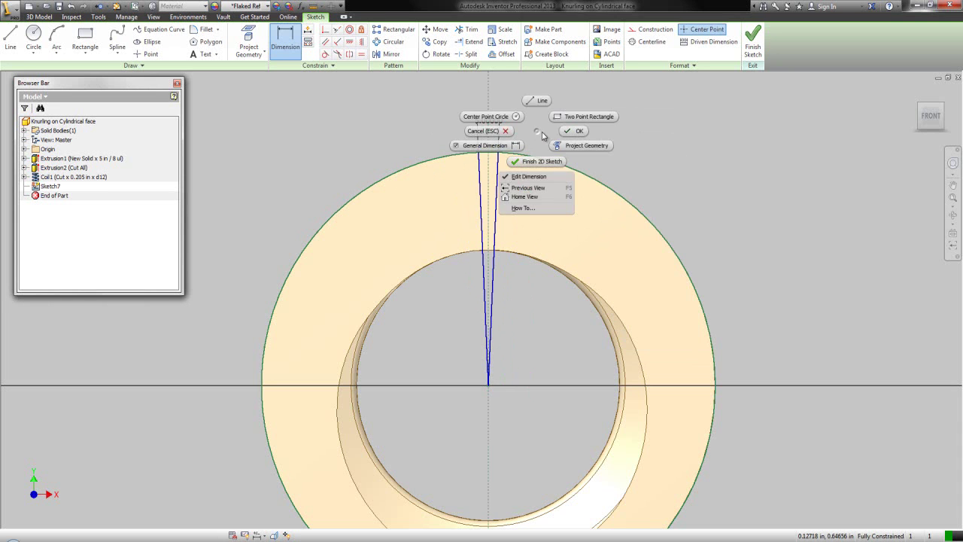
click(572, 129)
Step: Convert both angled lines and the projected outer circle to construction geometry
click(494, 178)
click(479, 194)
click(455, 158)
click(648, 29)
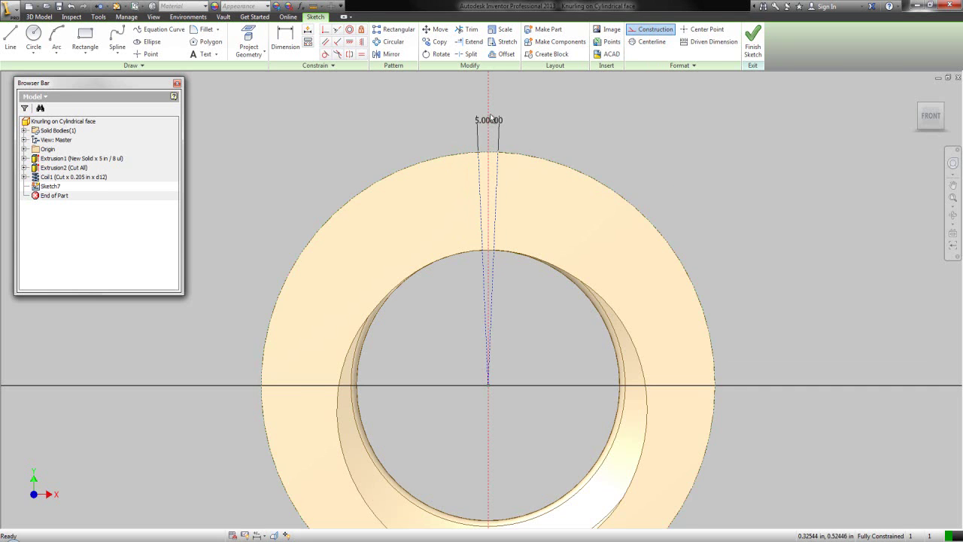
Step: Draw two lines about 0.054 in long from the angled lines' upper endpoints to a peak on the vertical axis outside the ring
scroll(501, 129, up, 5)
scroll(488, 203, down, 2)
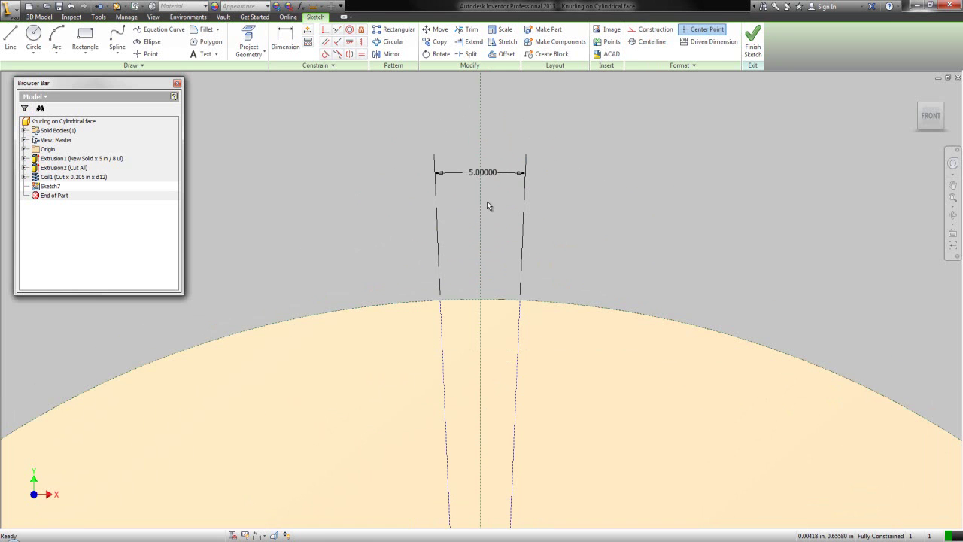
right_click(487, 202)
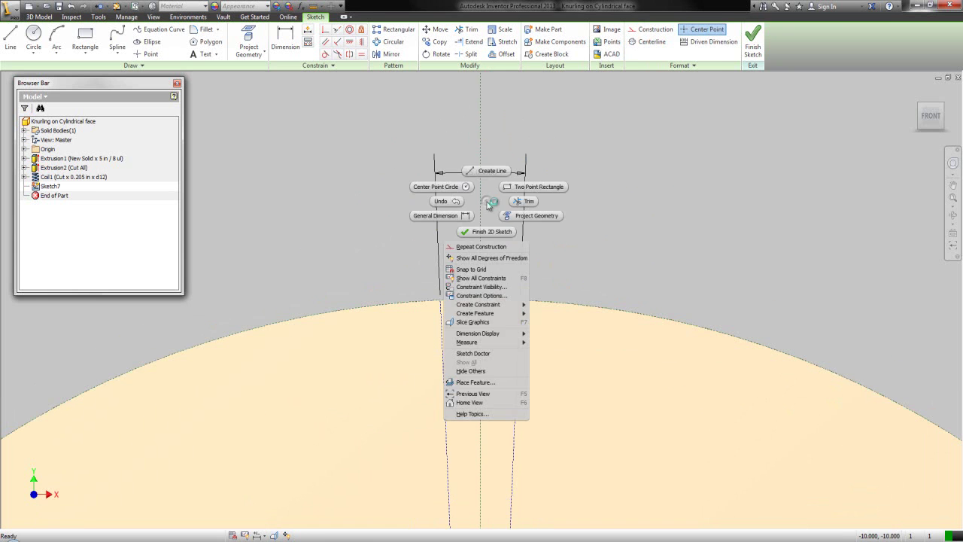
click(492, 167)
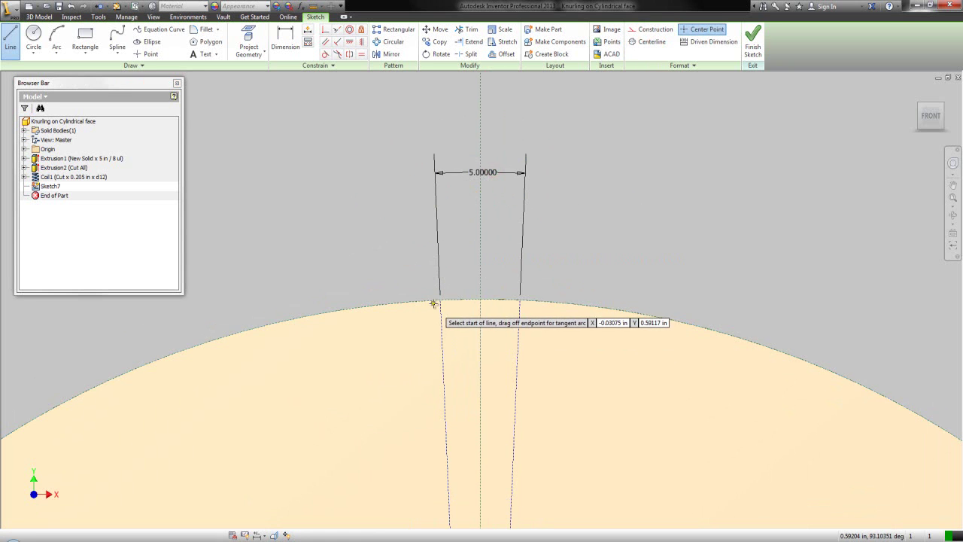
click(440, 299)
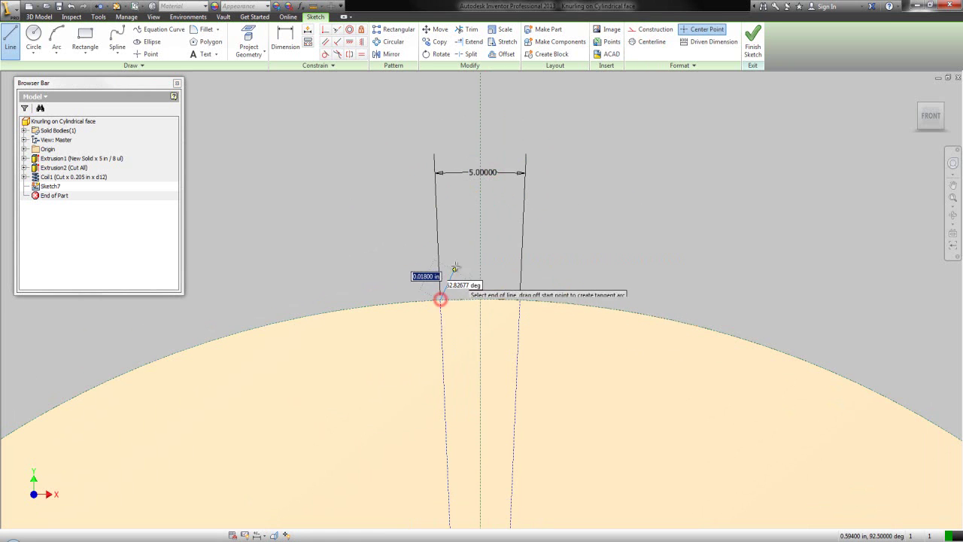
double_click(479, 226)
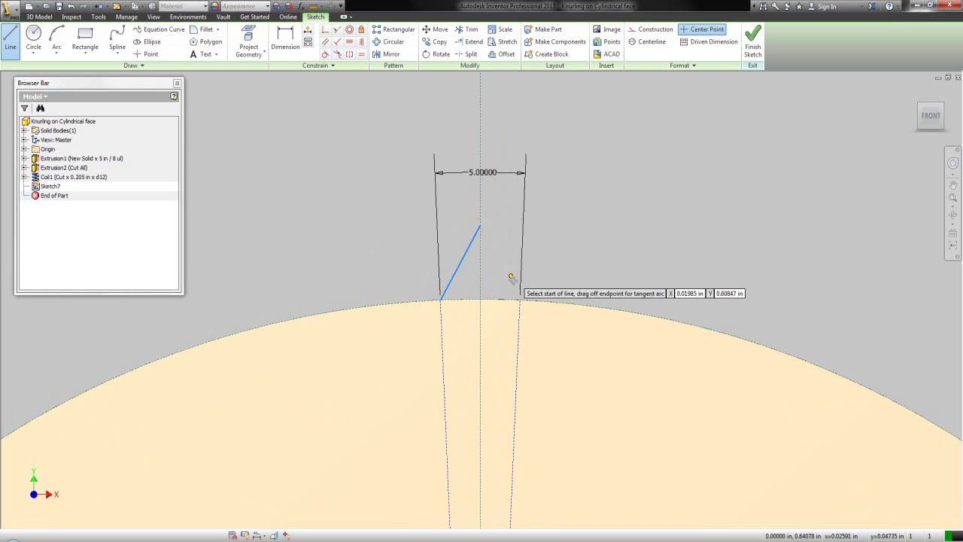
click(520, 299)
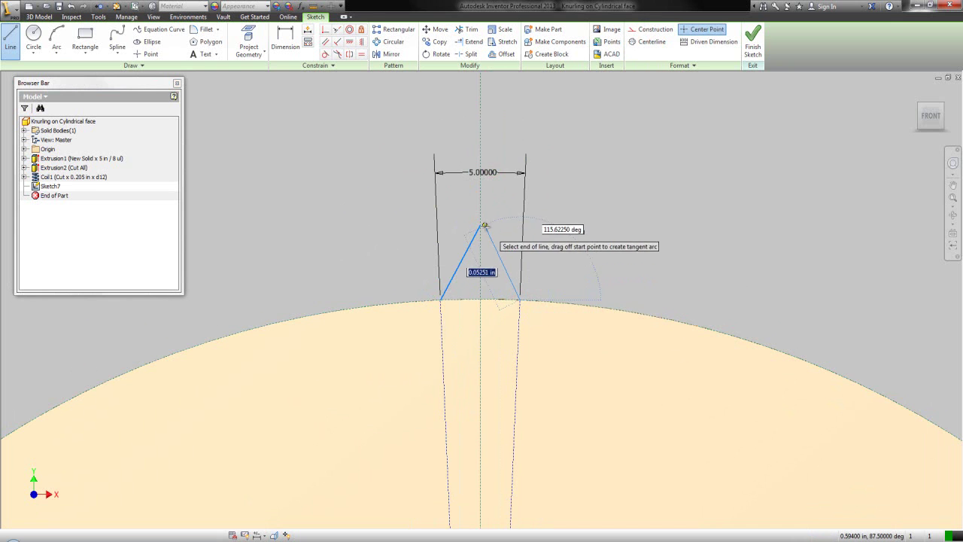
double_click(479, 226)
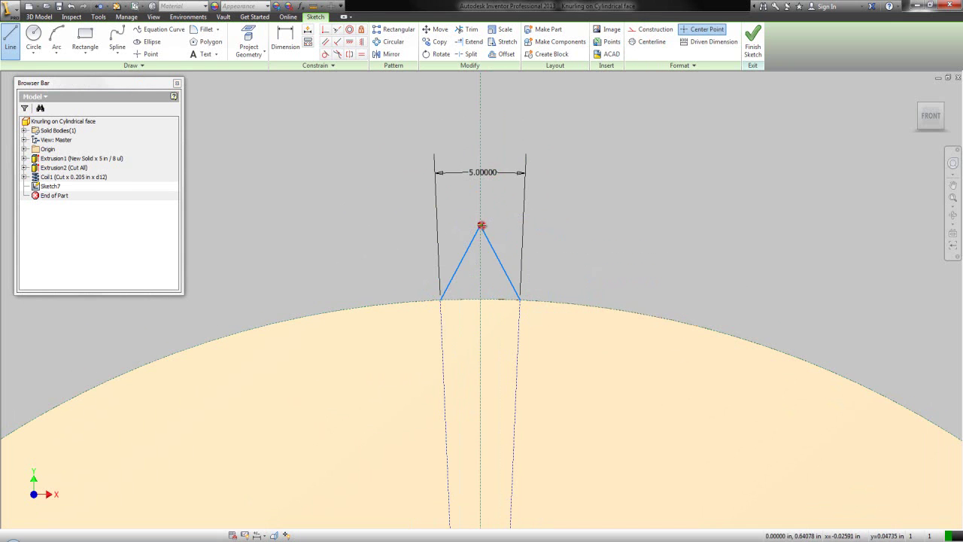
Step: Draw two lines from the same endpoints to a point on the vertical axis inside the ring, closing a diamond
click(440, 299)
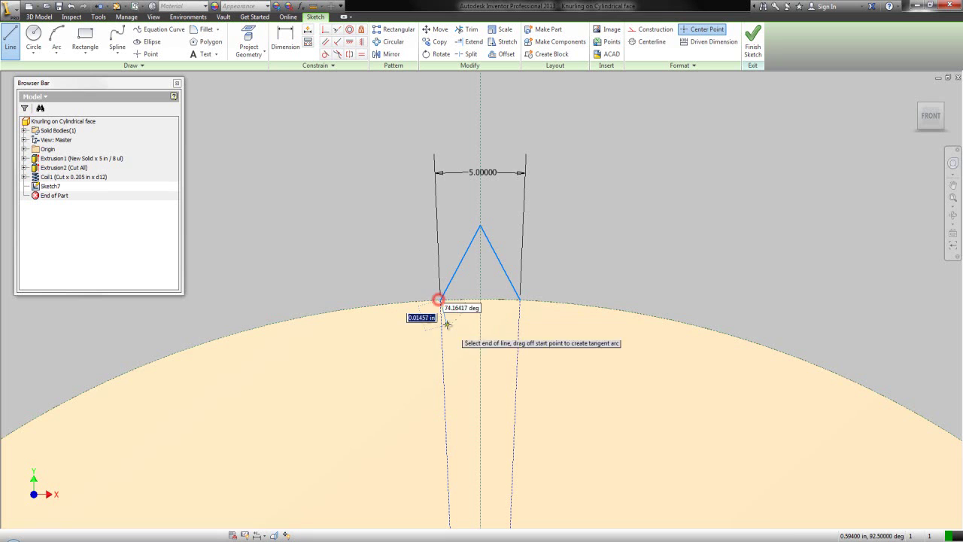
double_click(480, 364)
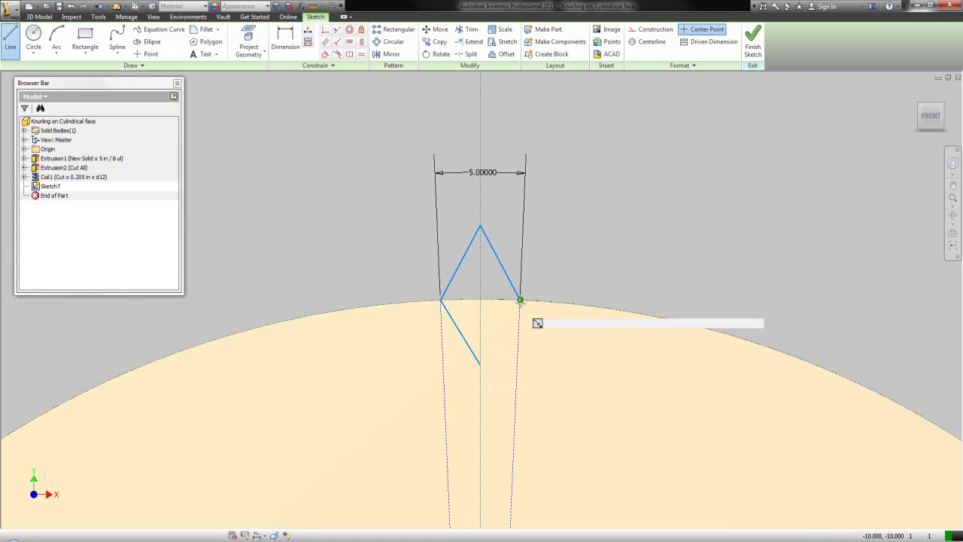
click(519, 299)
double_click(480, 364)
Step: Dimension the diamond's upper-left edge as 0.03125 in
right_click(561, 240)
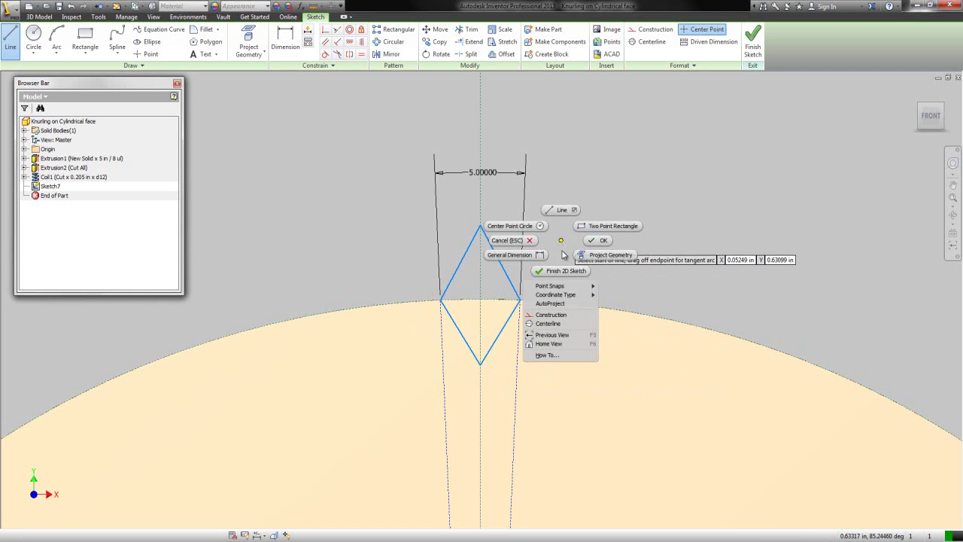
click(512, 255)
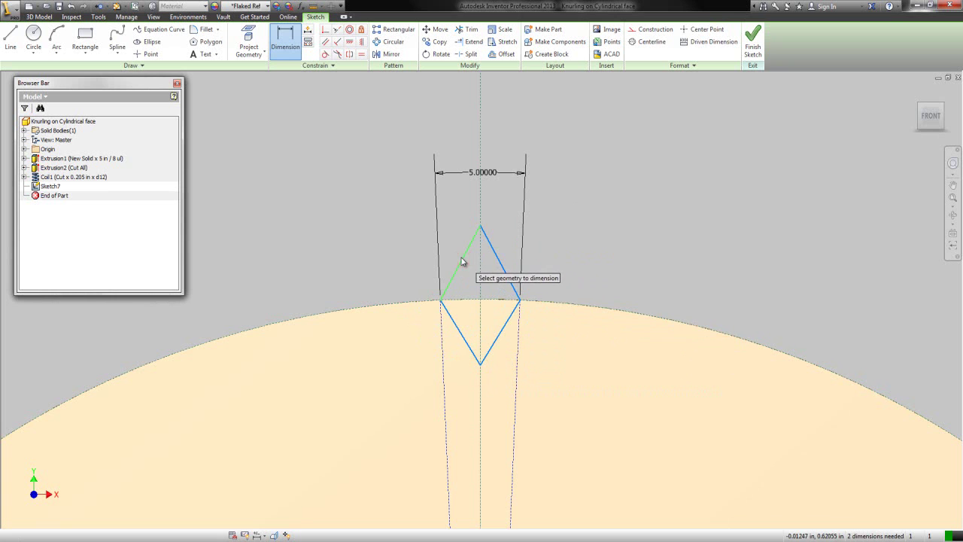
click(459, 257)
click(453, 253)
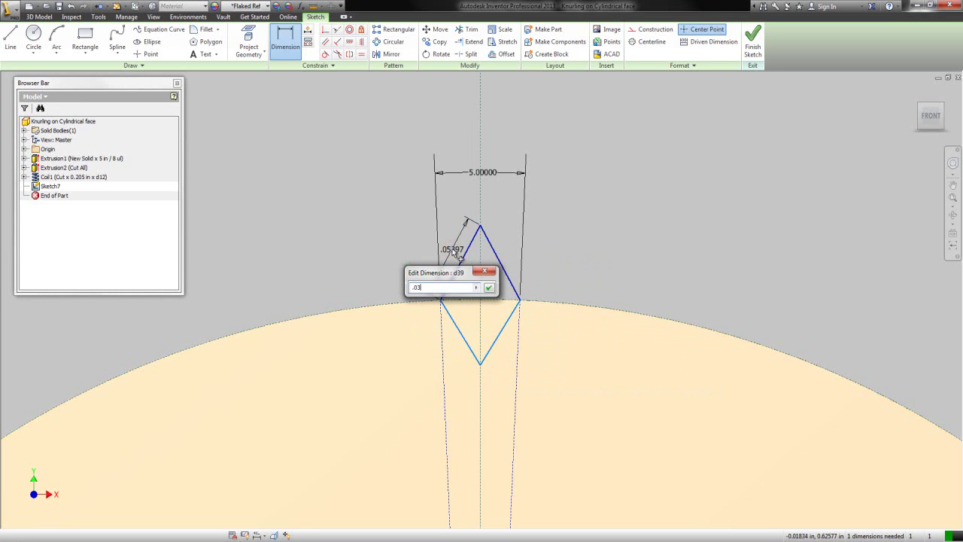
key(Return)
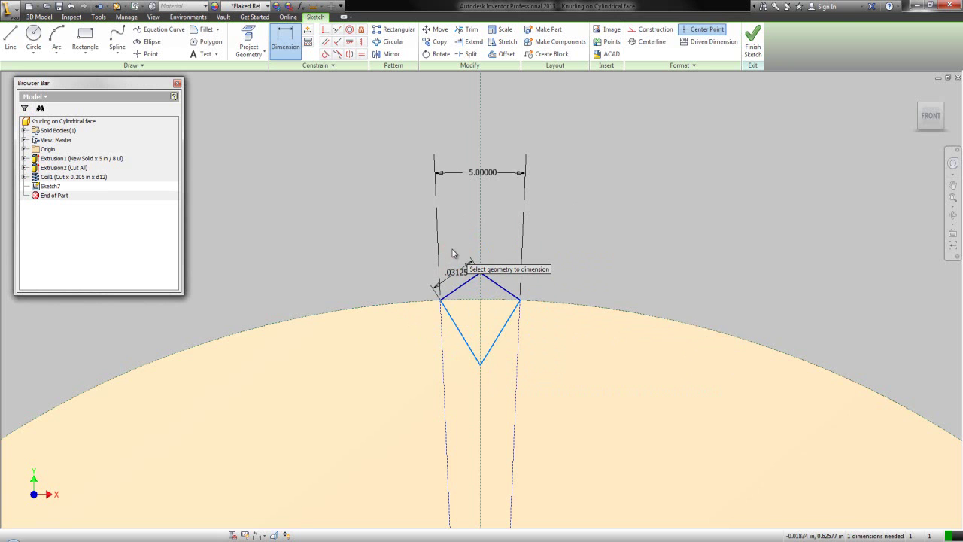
right_click(413, 202)
click(443, 201)
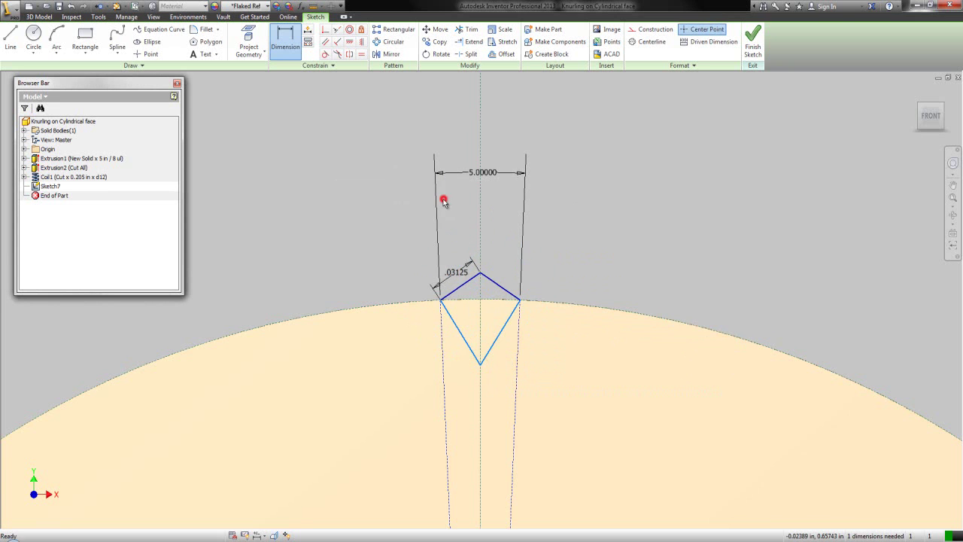
Step: Apply an Equal constraint between the diamond's upper-left and lower-right edges, and finish the sketch
click(361, 57)
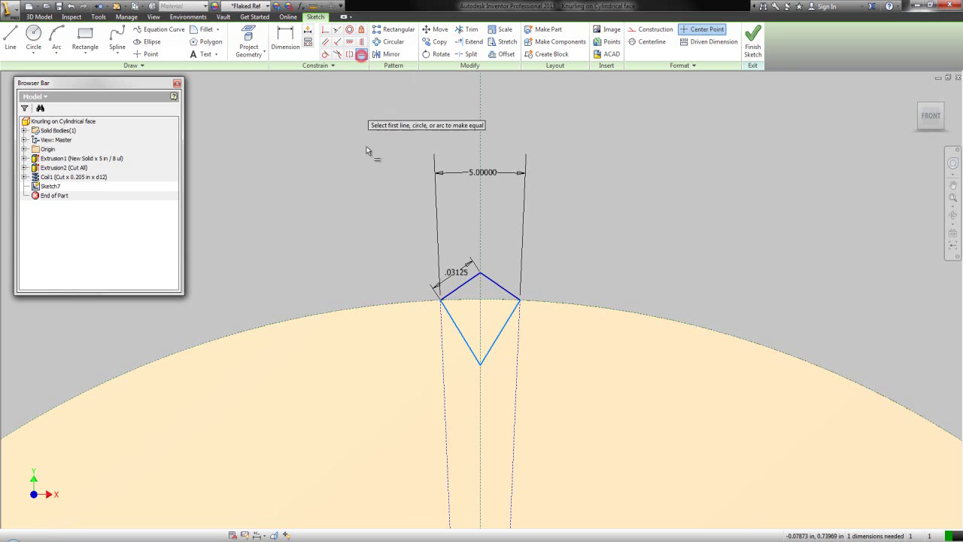
click(459, 287)
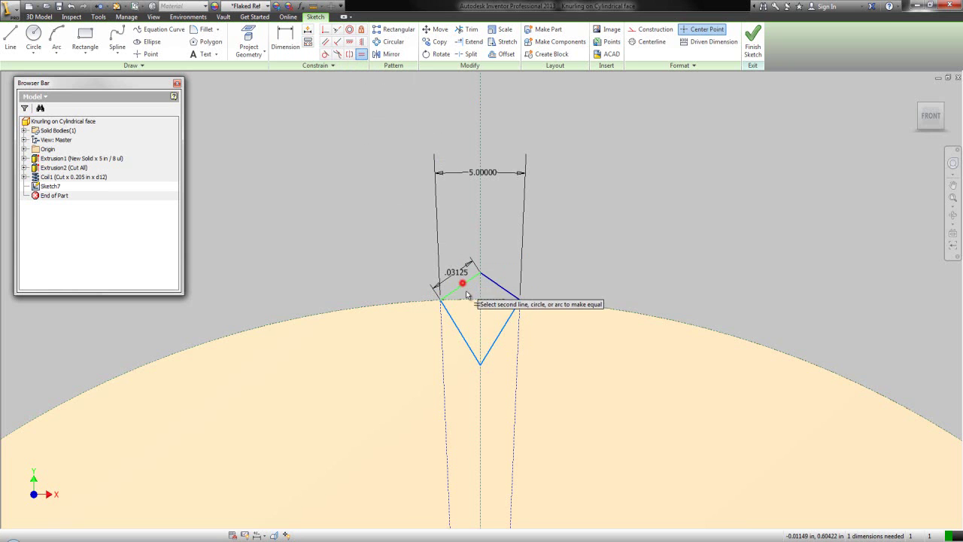
click(502, 334)
scroll(485, 336, up, 2)
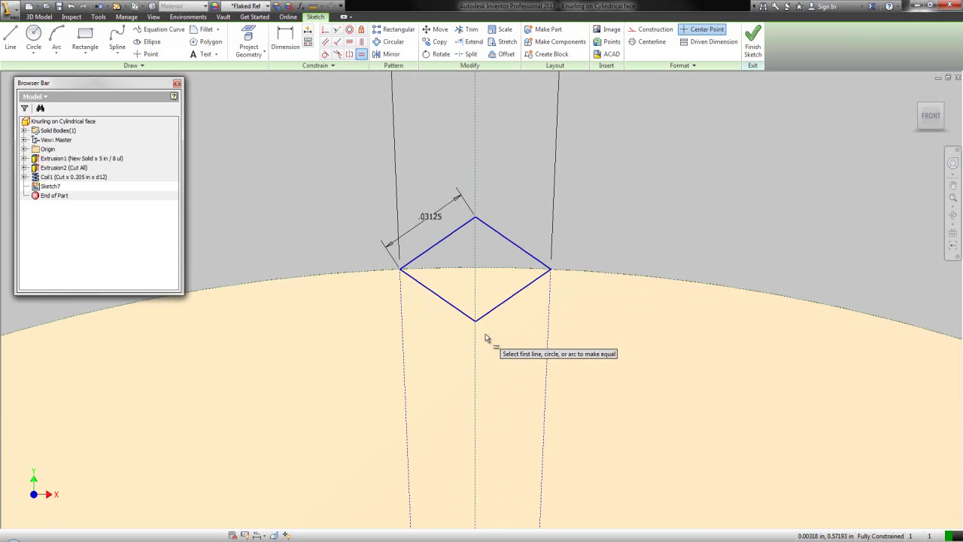
right_click(337, 181)
click(365, 180)
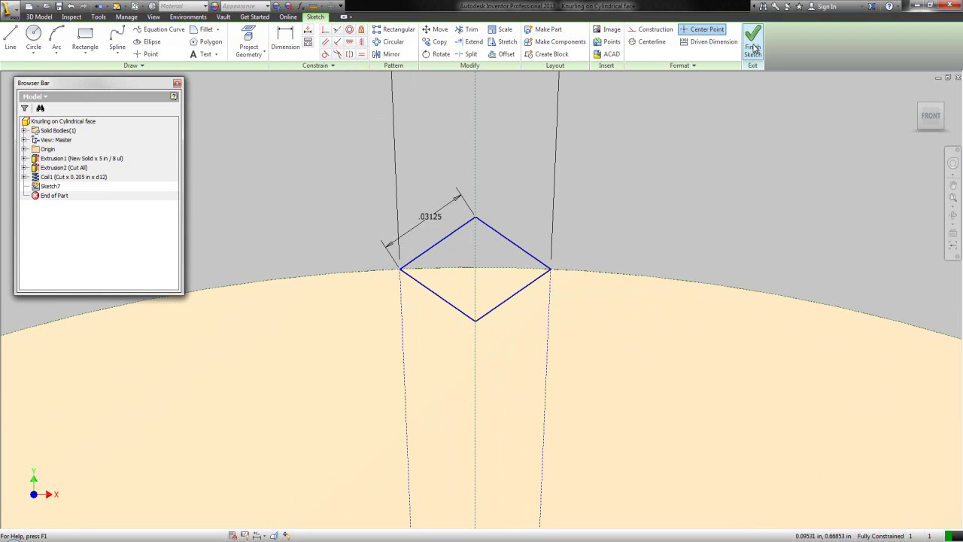
click(752, 49)
Step: Start a Coil cut of the diamond profile about the ring's central axis, with the axis direction reversed to run along the ring
click(946, 106)
scroll(463, 225, up, 5)
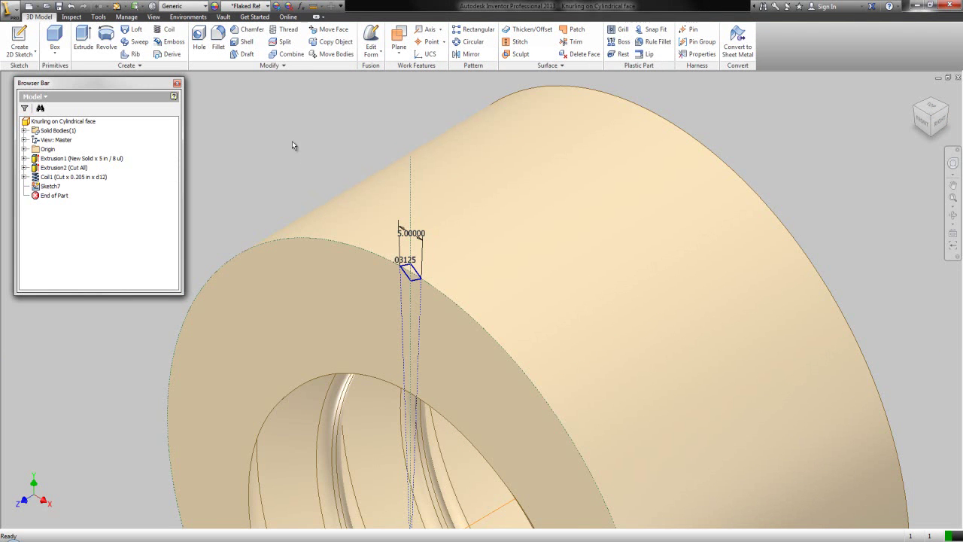
click(173, 32)
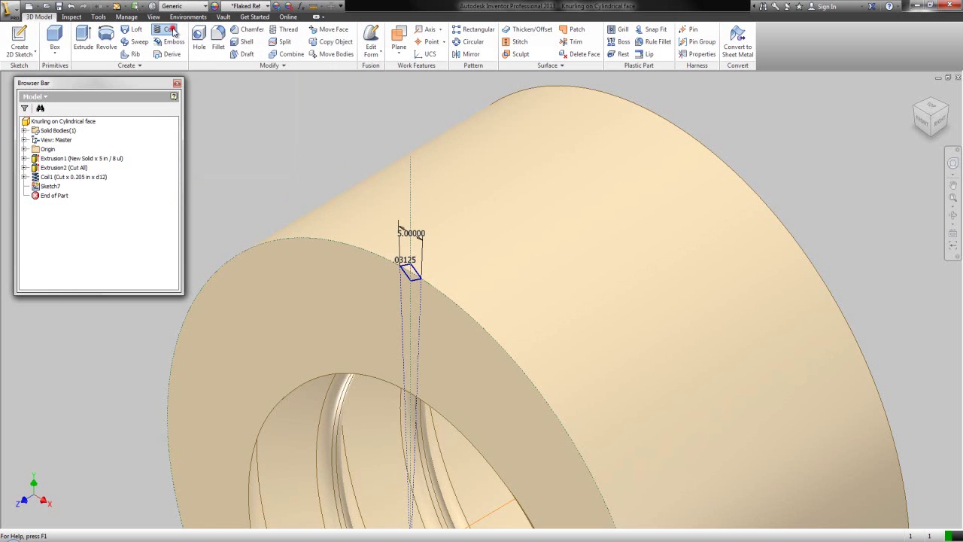
scroll(361, 119, down, 5)
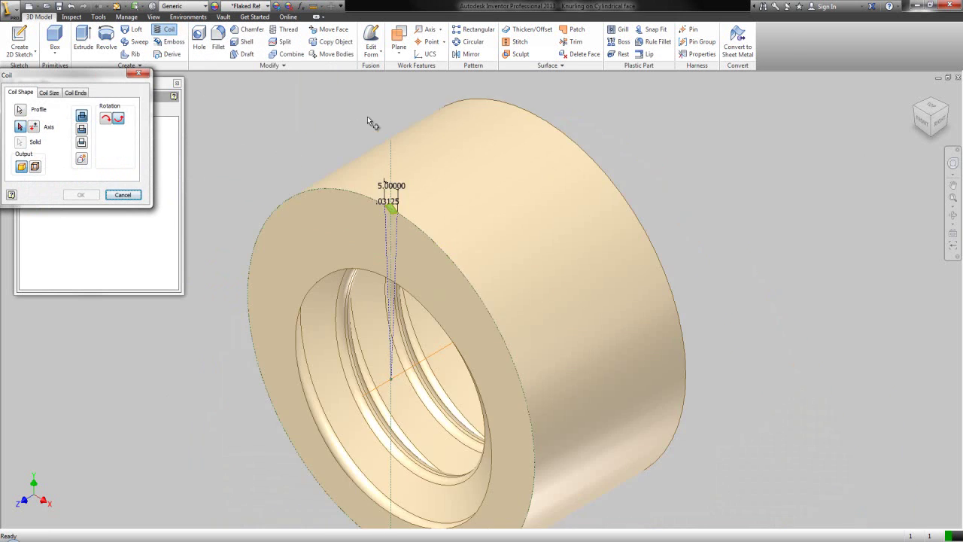
scroll(315, 156, up, 5)
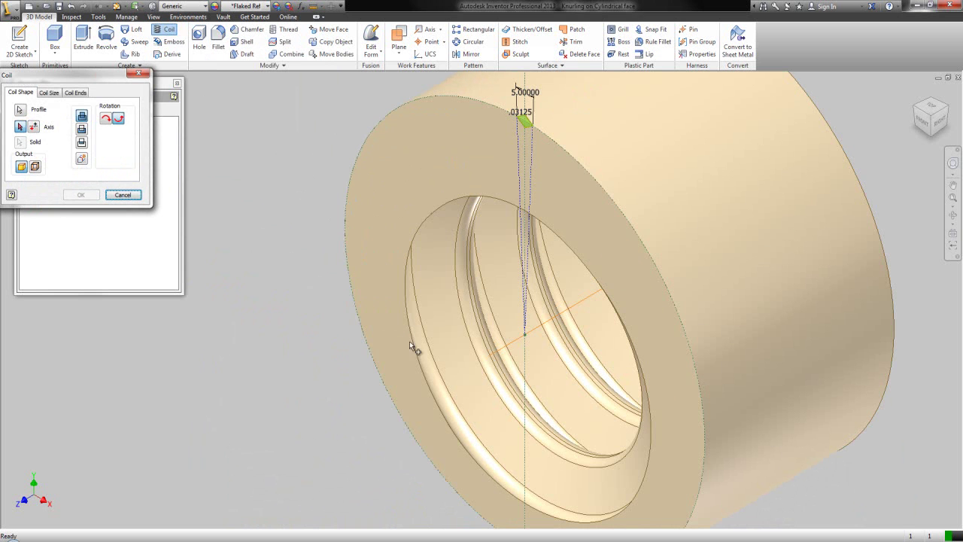
click(513, 350)
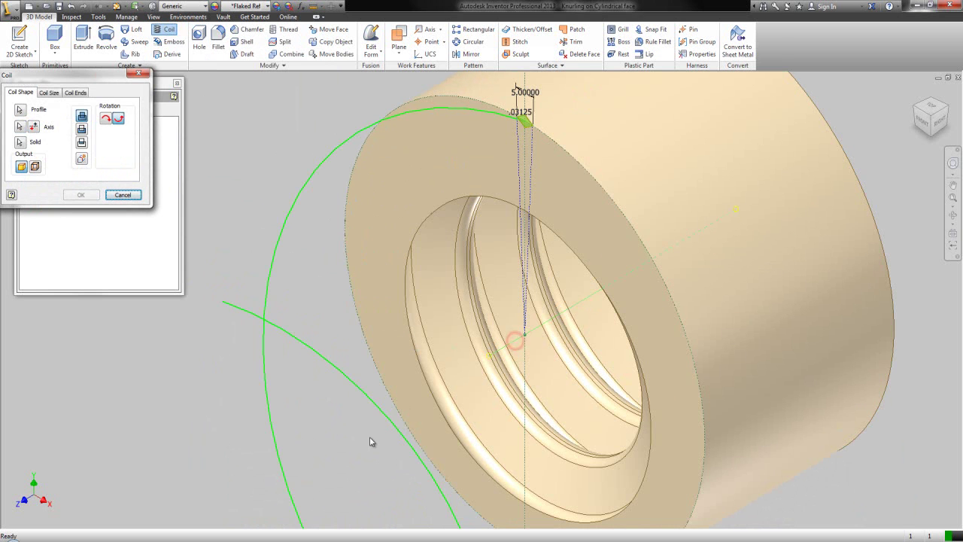
scroll(373, 435, down, 3)
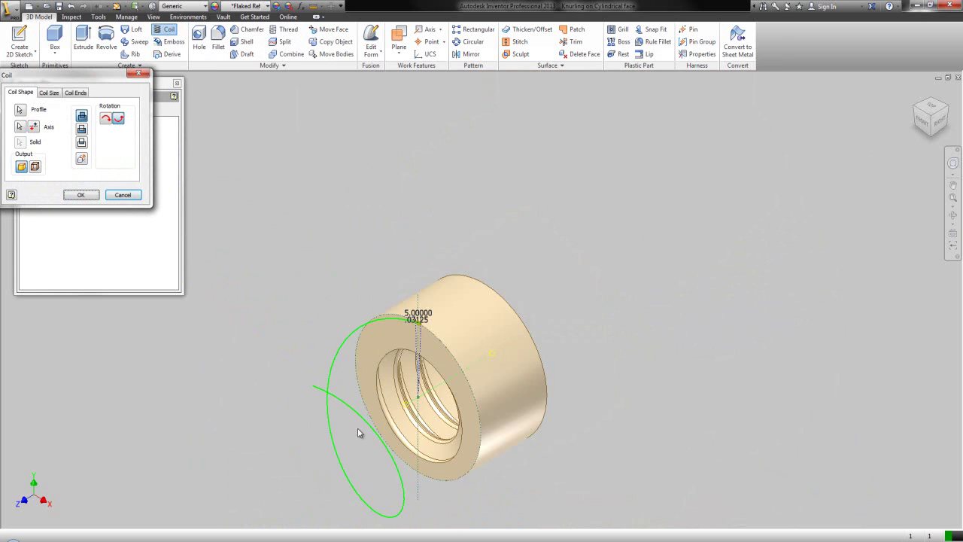
click(33, 128)
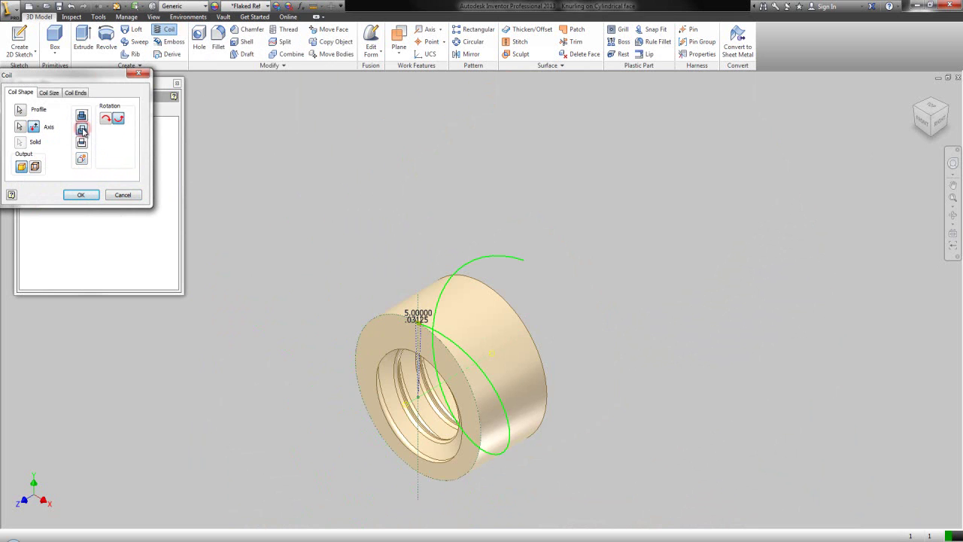
Step: Set the coil size type to Revolution and Height
click(55, 94)
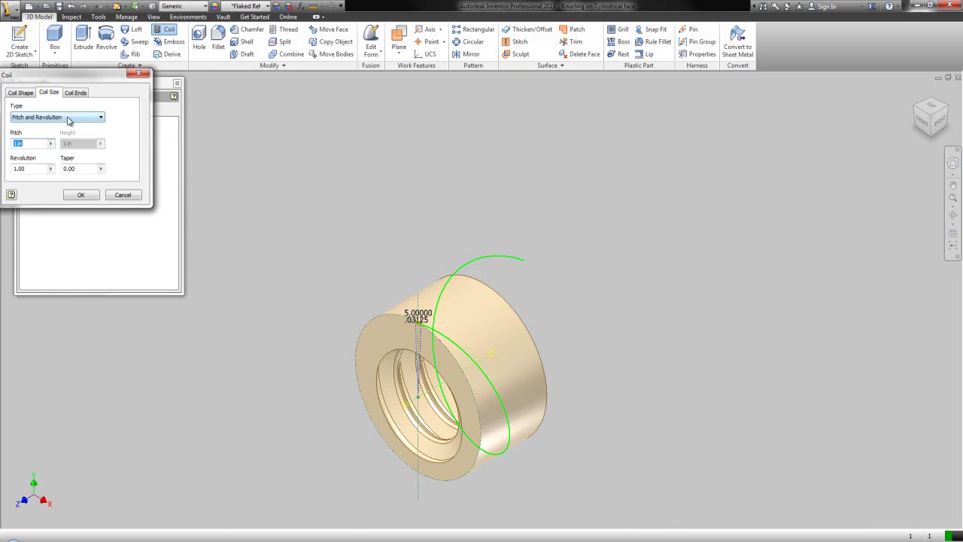
click(68, 118)
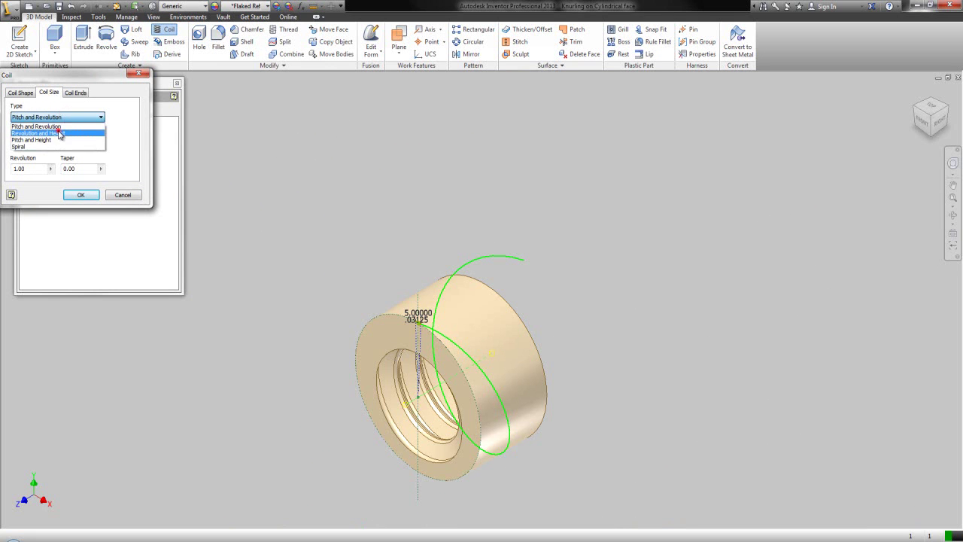
click(60, 133)
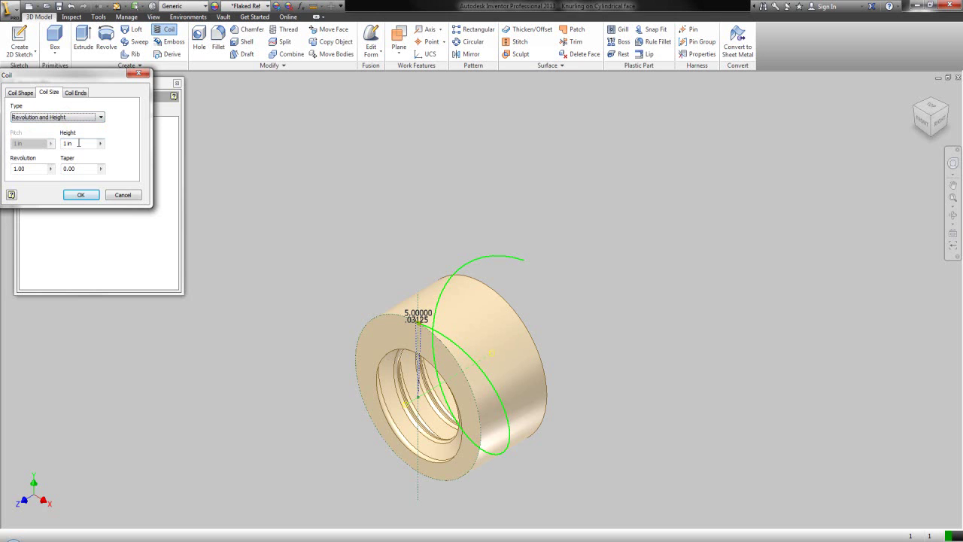
Step: Set the coil's height to 0.625 in and its revolution to 0.125, and complete the coil cut
click(79, 143)
text(.625)
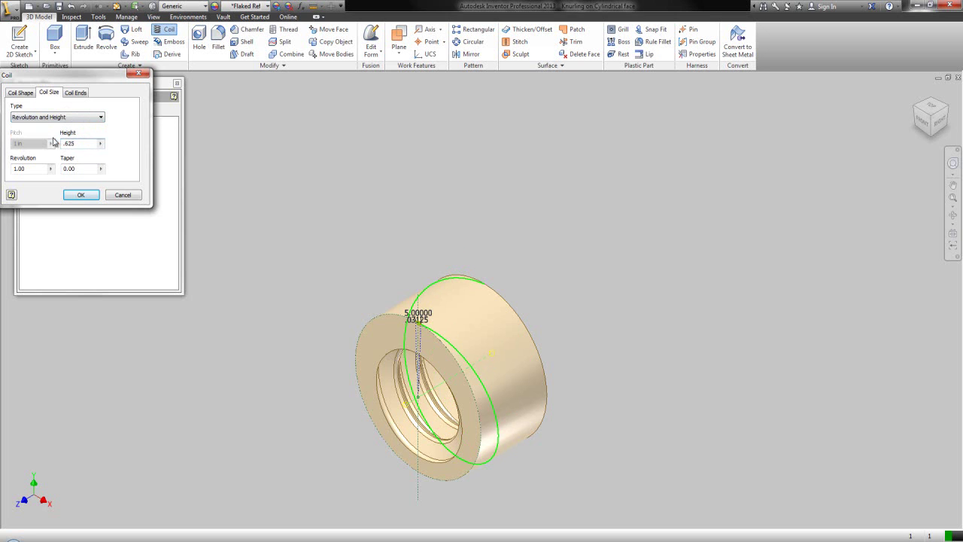
click(33, 171)
text(.125)
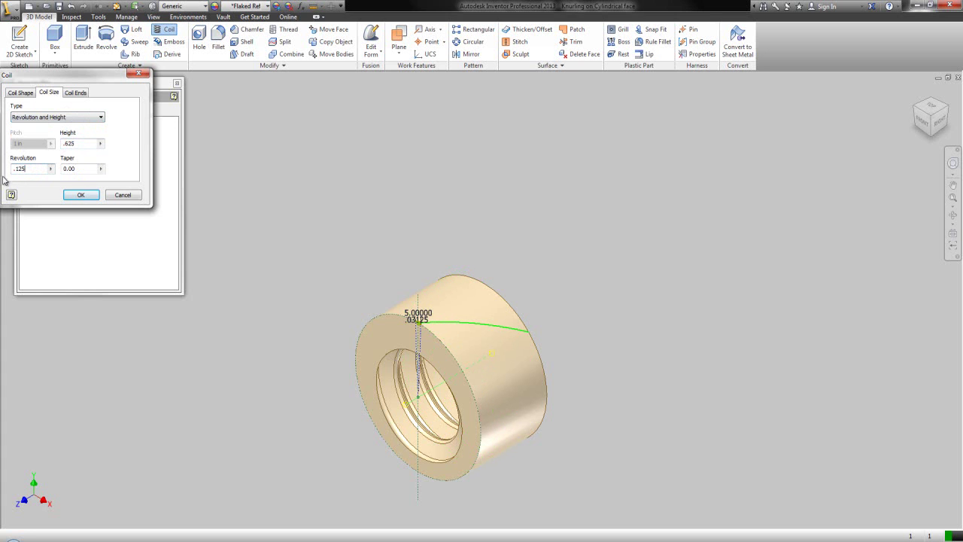
click(81, 196)
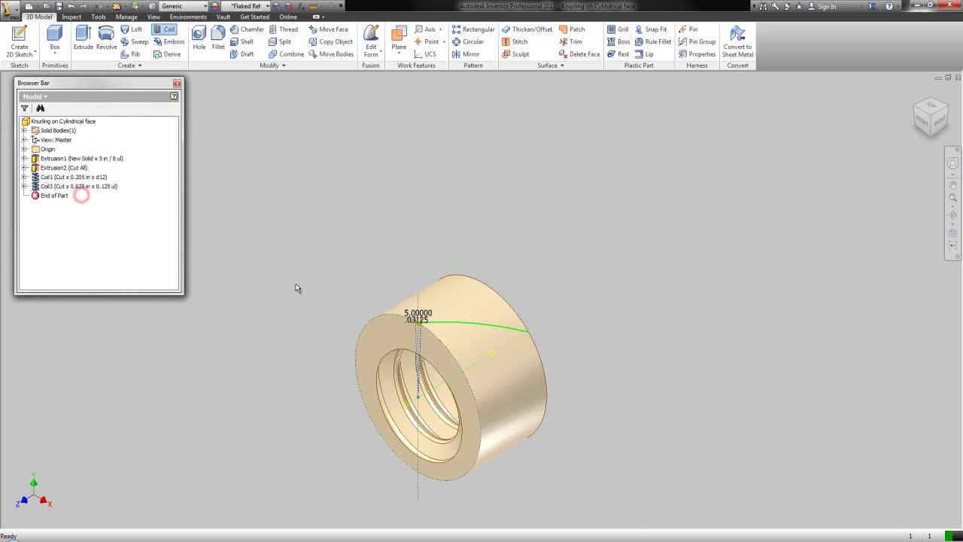
Step: Examine the single coil groove on the ring's outer face from close up and from different angles
scroll(479, 293, up, 3)
scroll(672, 290, down, 1)
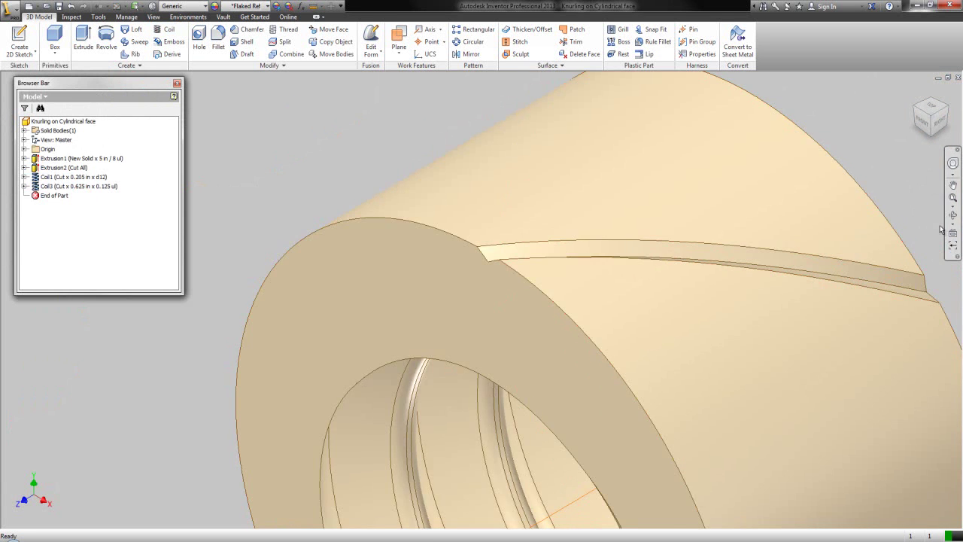
click(952, 215)
drag(571, 336, 488, 319)
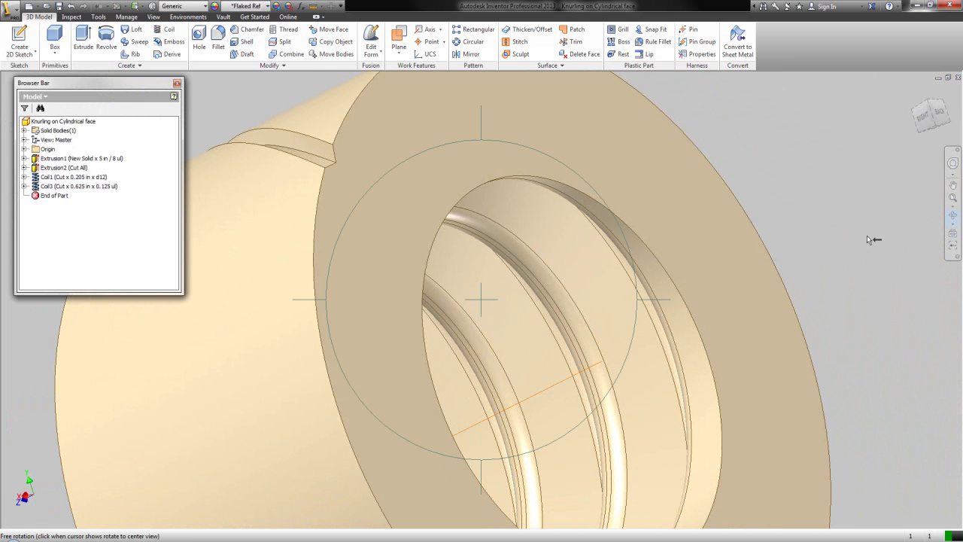
click(952, 248)
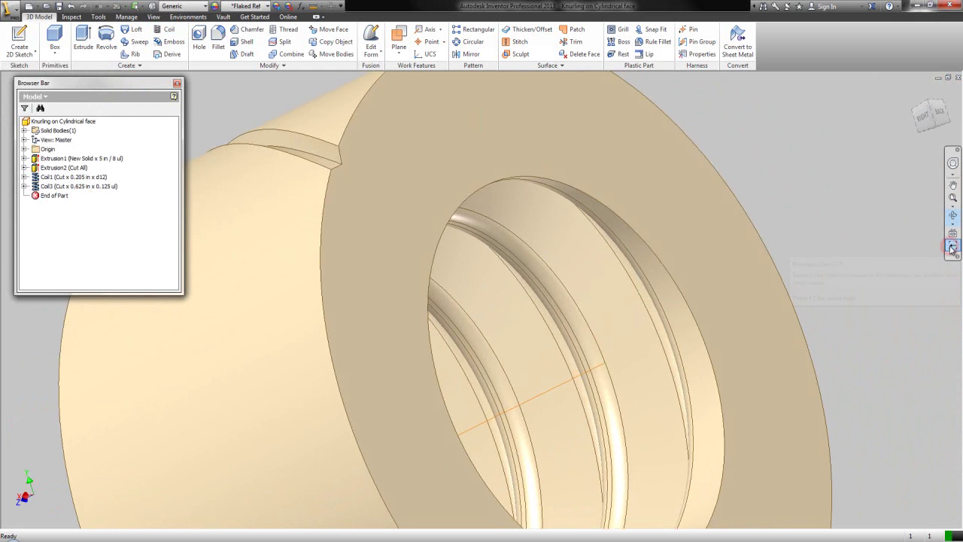
right_click(523, 202)
click(560, 198)
click(952, 199)
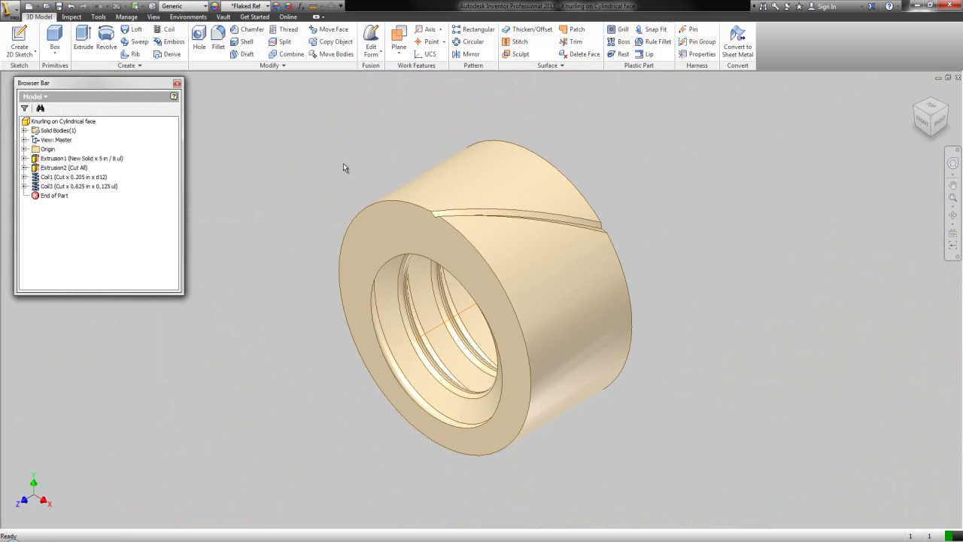
Step: Create a circular pattern of the outer coil cut about the ring's central axis with 72 occurrences over 360 deg
click(475, 42)
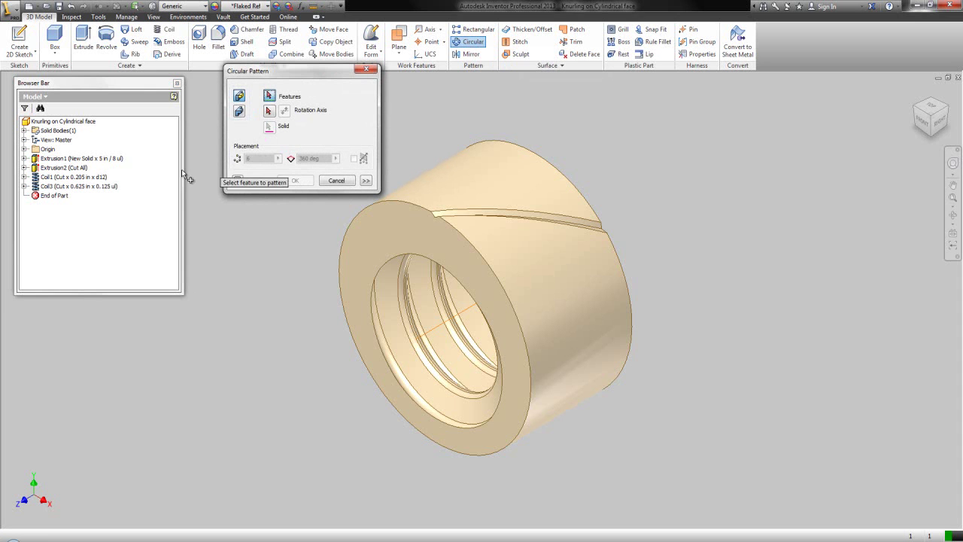
click(113, 186)
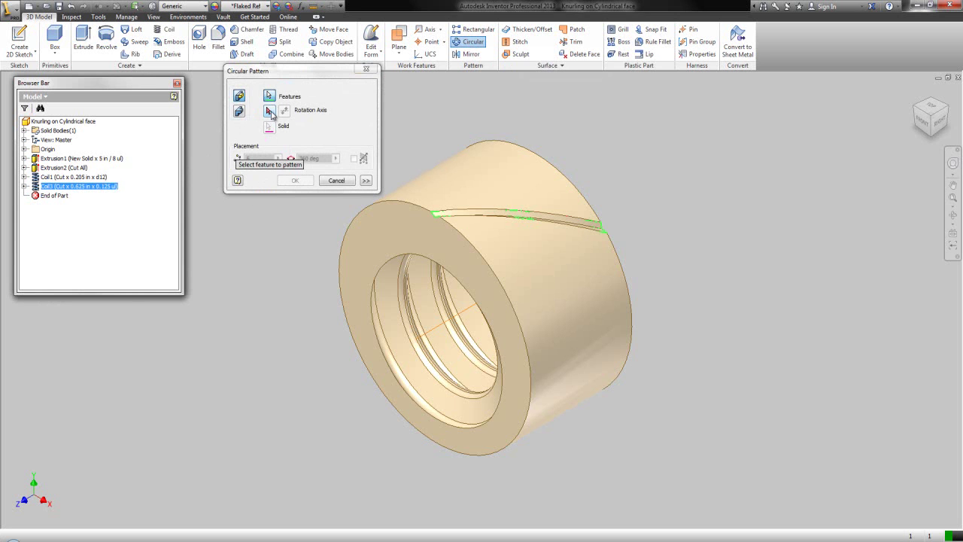
click(270, 111)
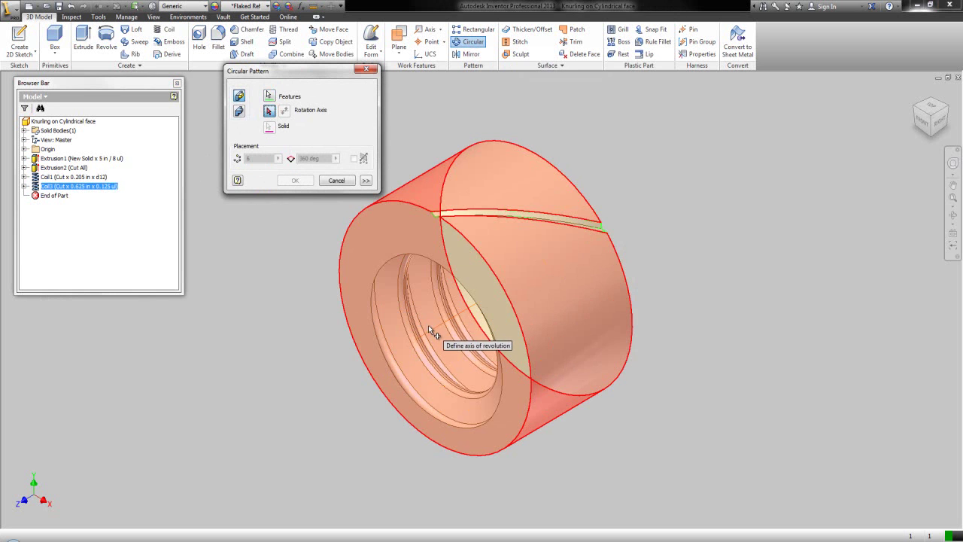
click(428, 328)
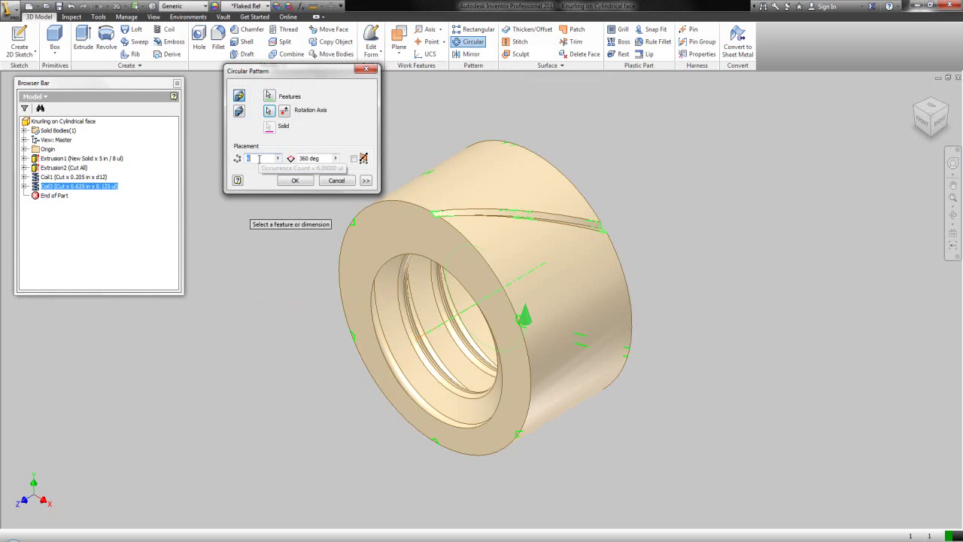
click(258, 158)
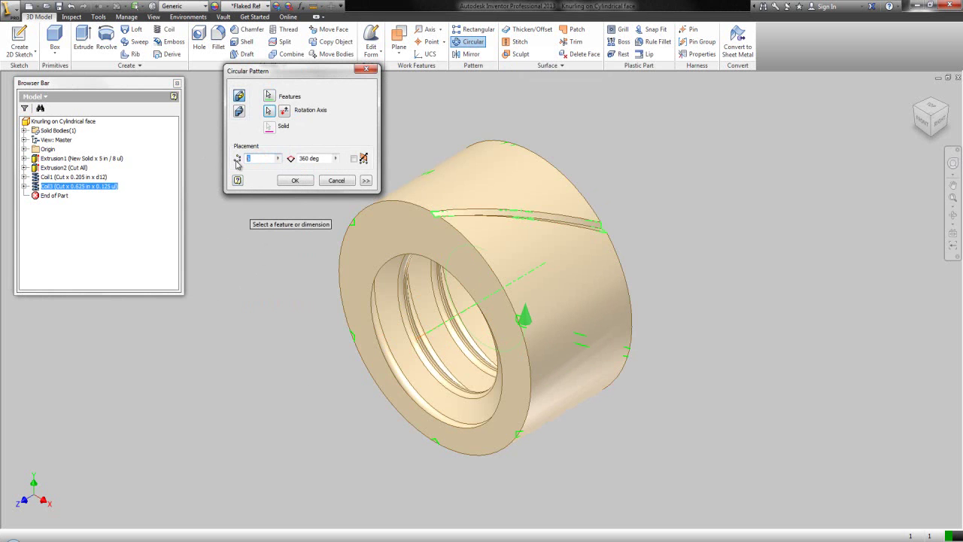
text(72)
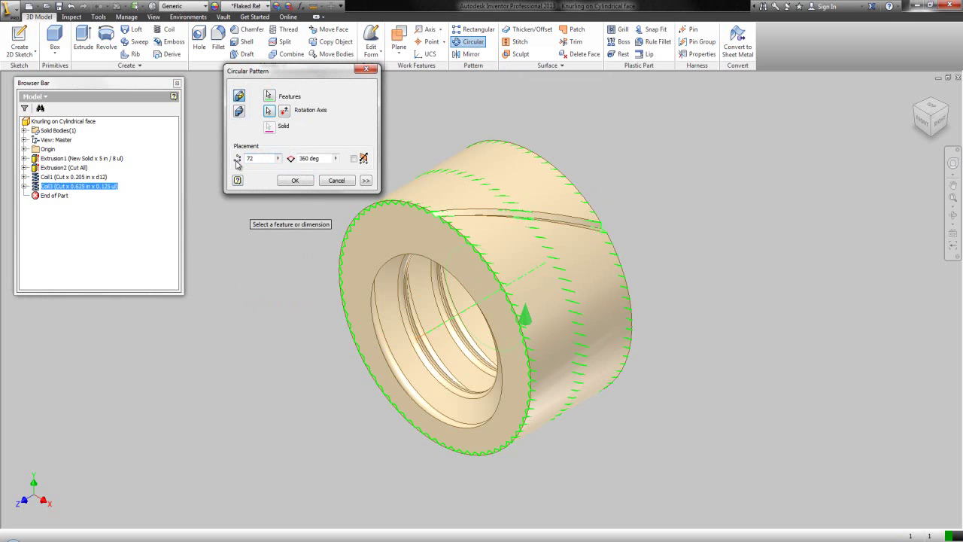
click(296, 181)
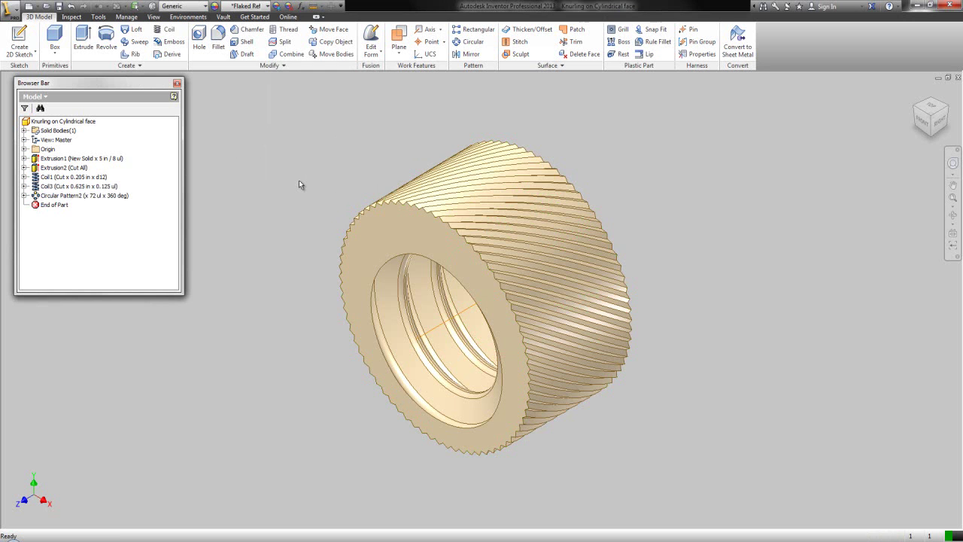
Step: Examine the patterned grooves around the ring's outer face up close and save the part
click(953, 215)
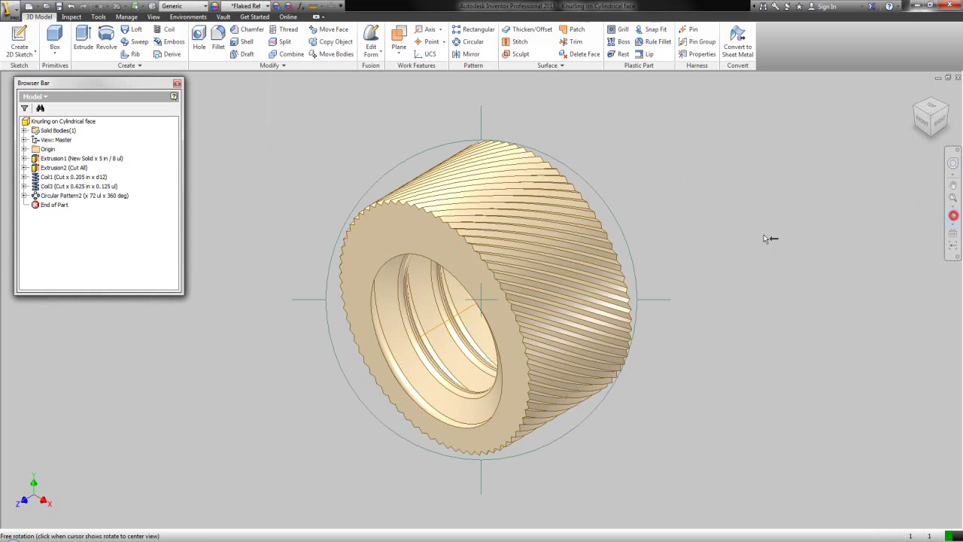
scroll(555, 217, up, 2)
scroll(423, 250, up, 3)
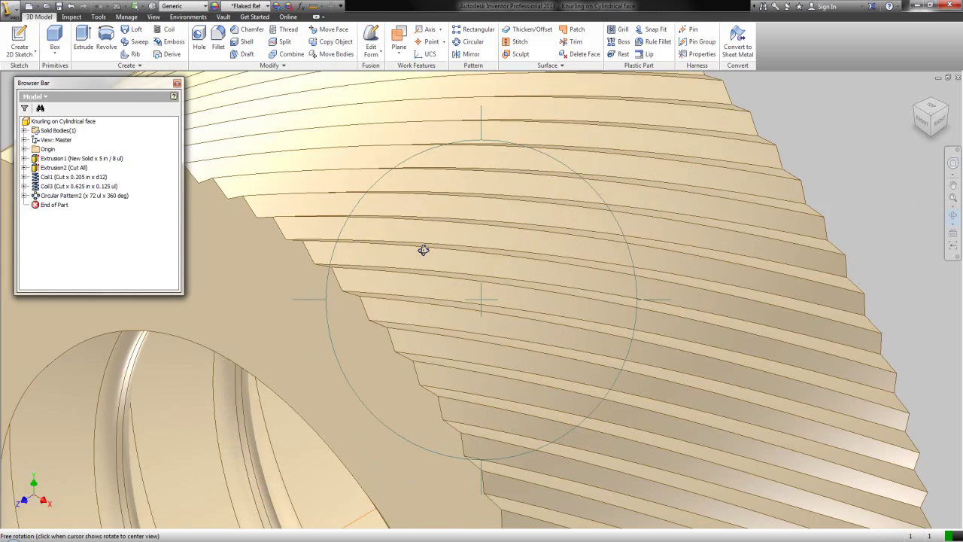
drag(423, 250, 545, 314)
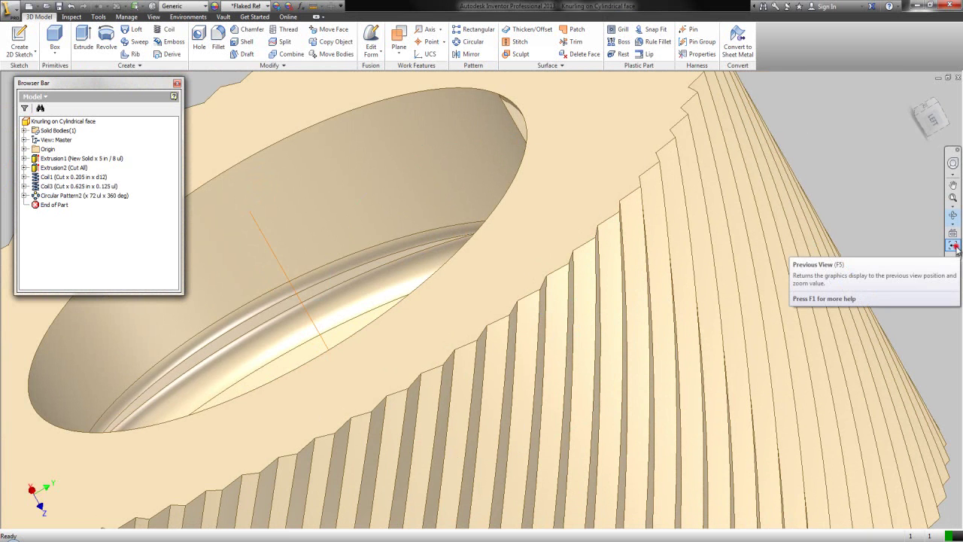
click(952, 245)
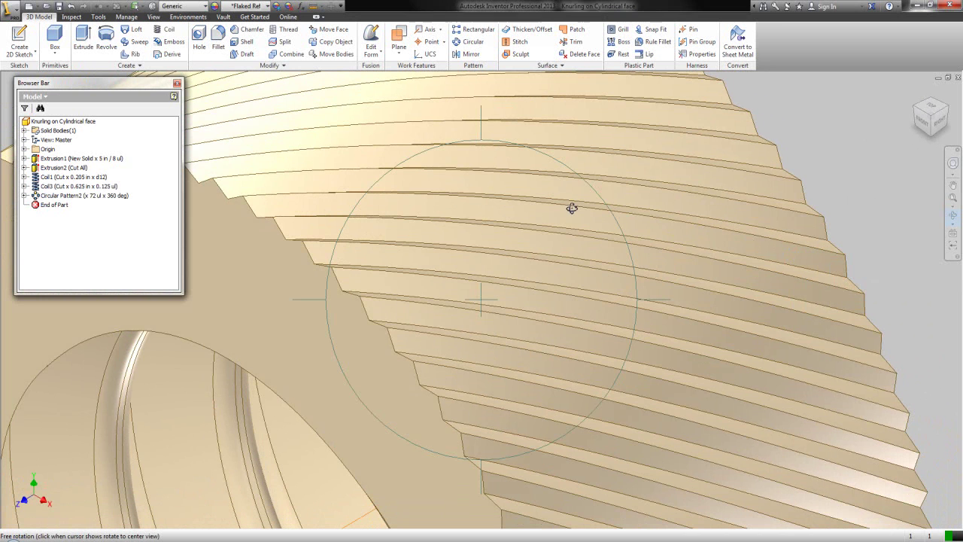
right_click(571, 208)
click(605, 212)
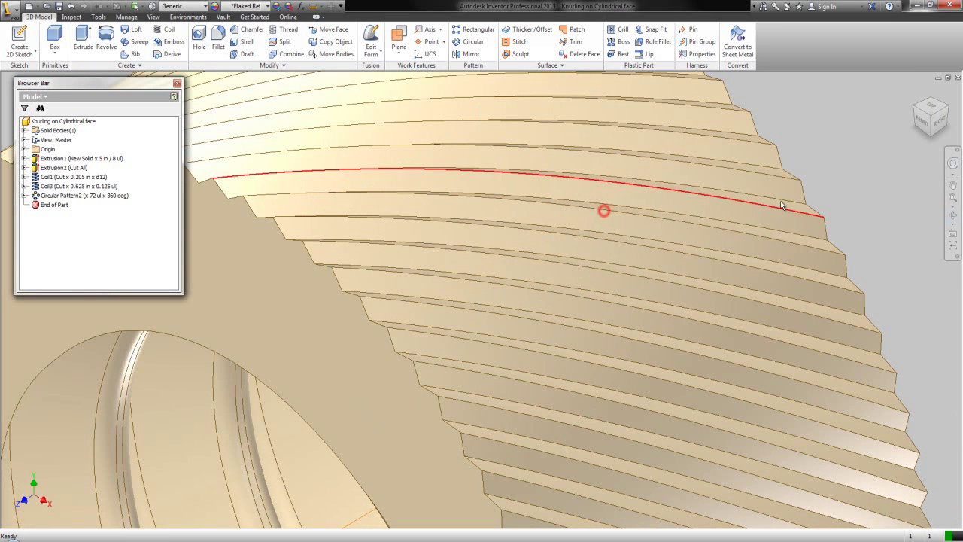
click(952, 199)
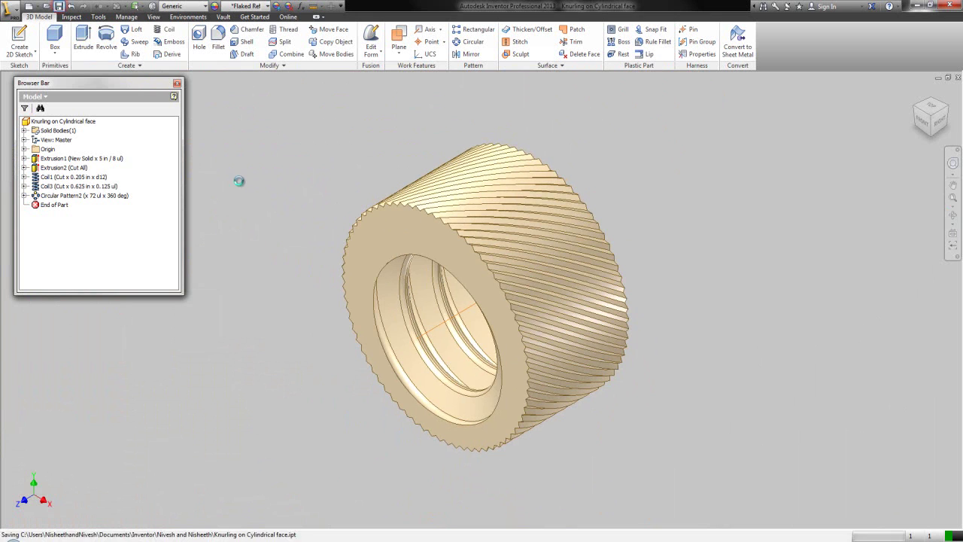
click(290, 185)
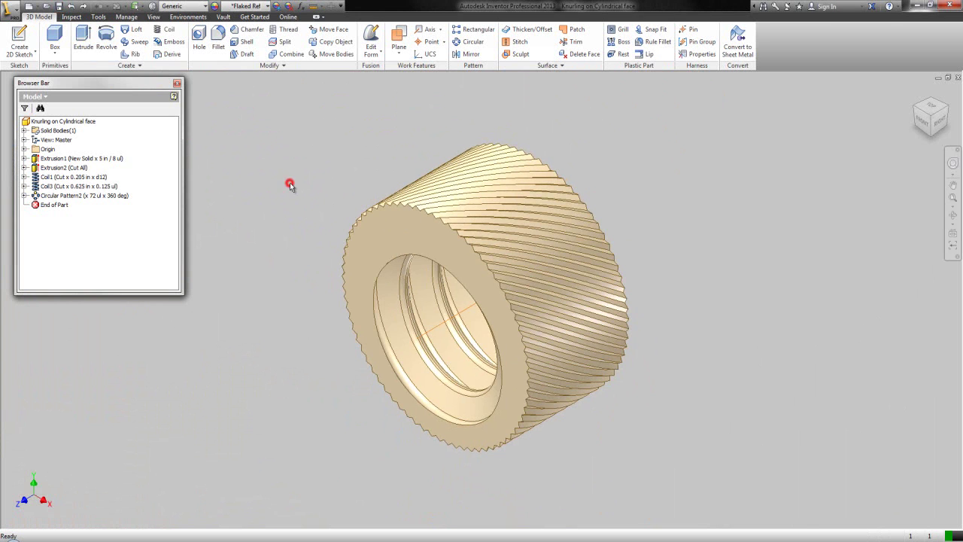
Step: Mirror the outer coil cut and its circular pattern about the XY Plane to form the crossed knurl
click(464, 55)
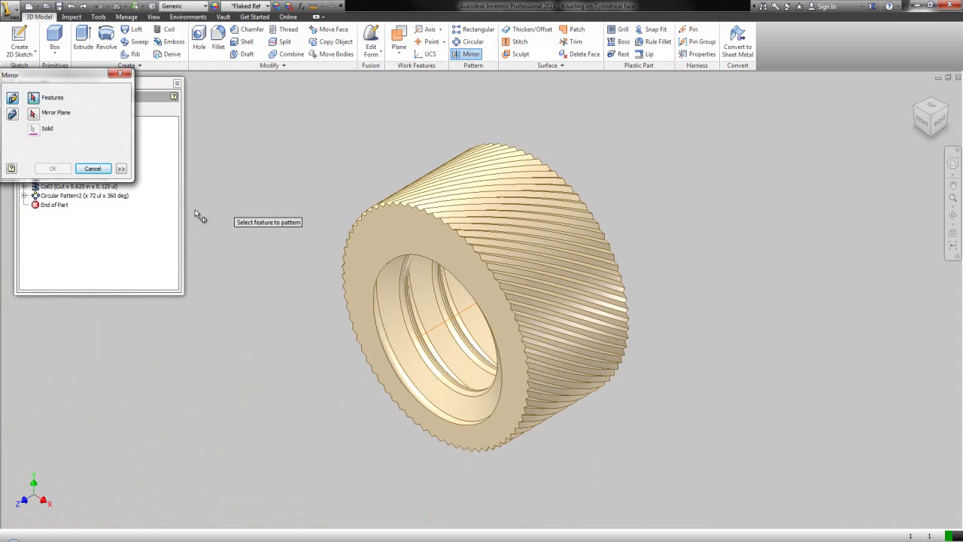
click(127, 222)
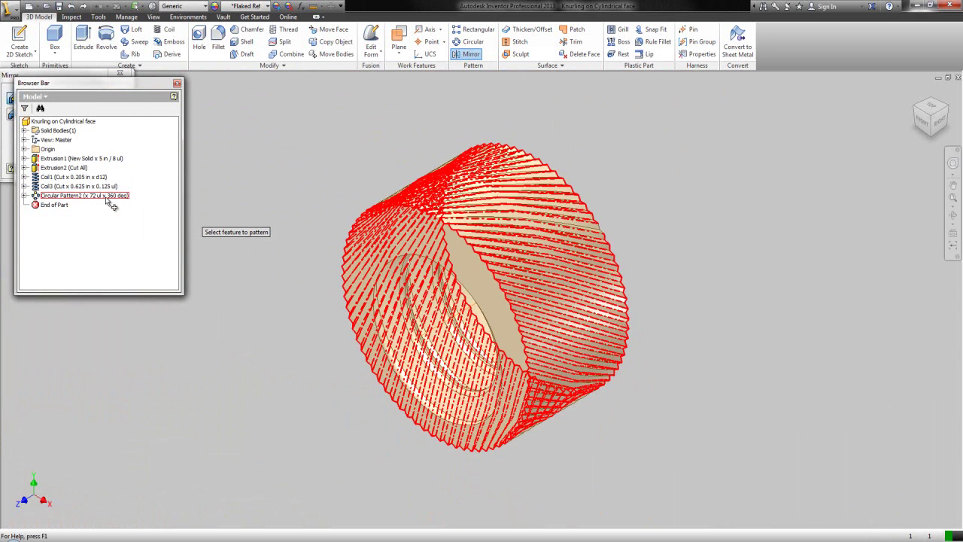
click(107, 197)
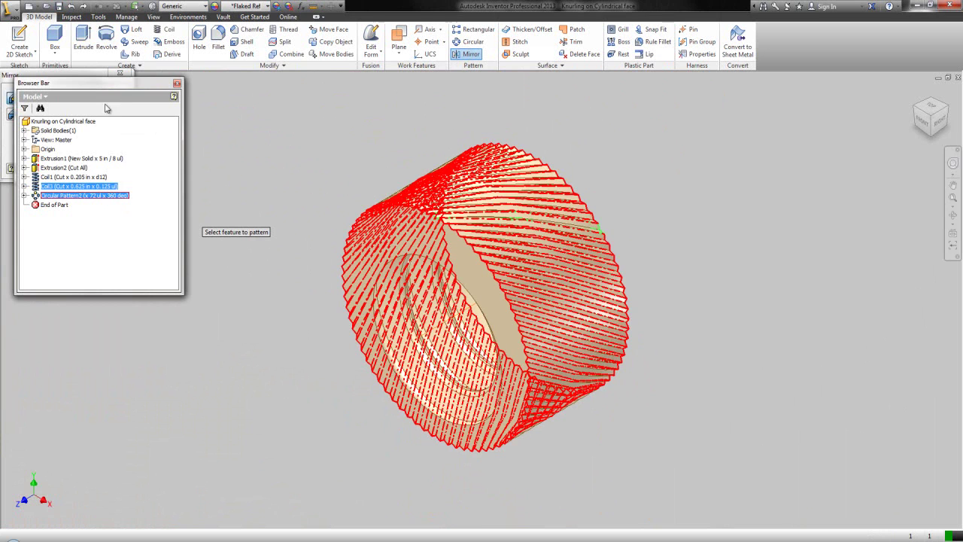
click(92, 76)
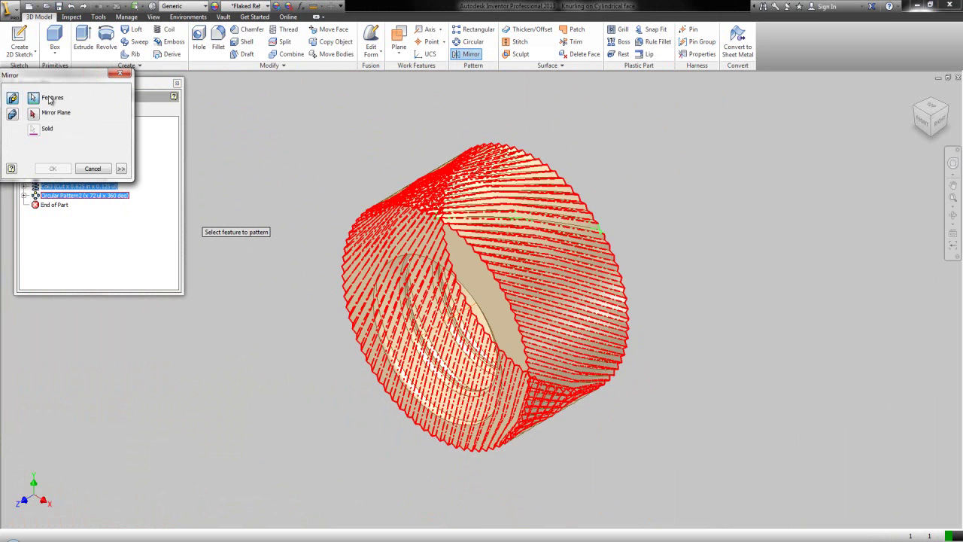
click(33, 114)
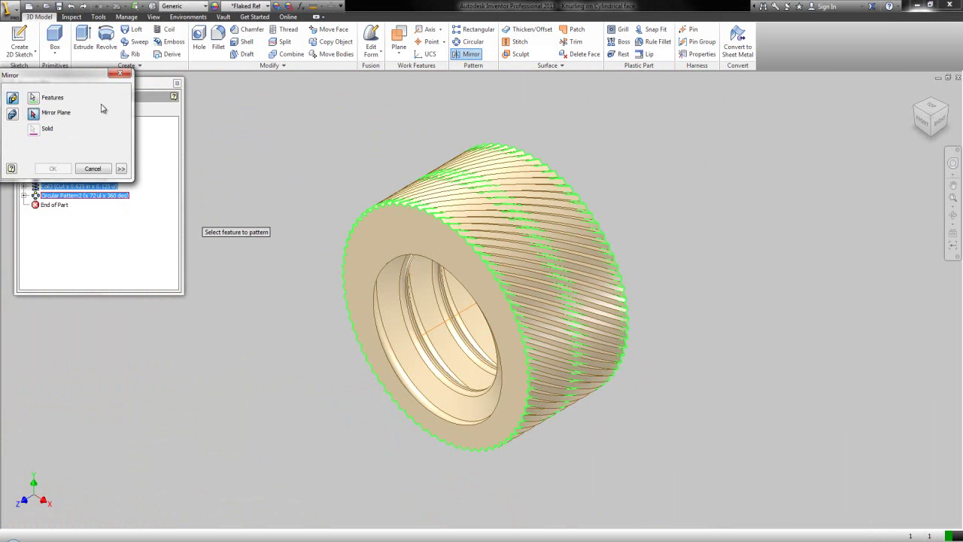
click(151, 84)
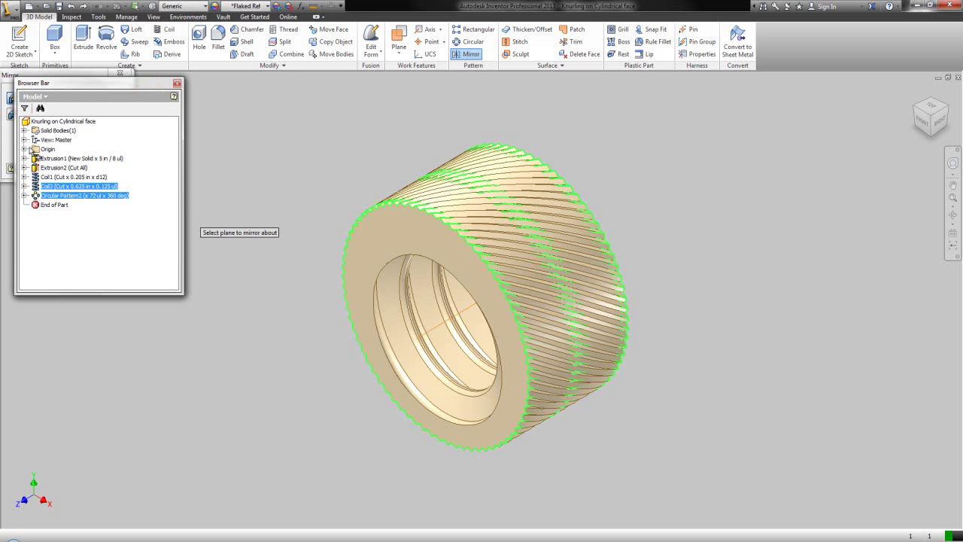
click(24, 150)
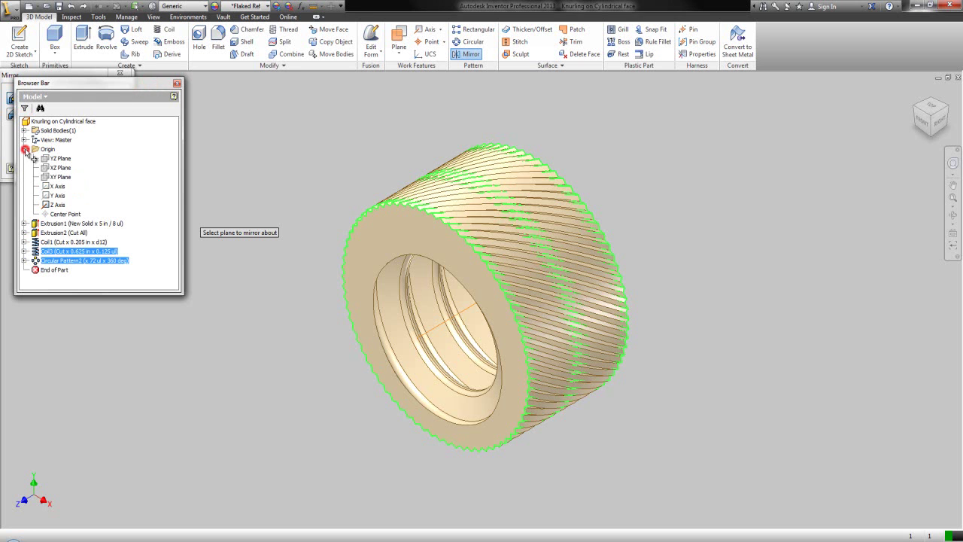
click(66, 177)
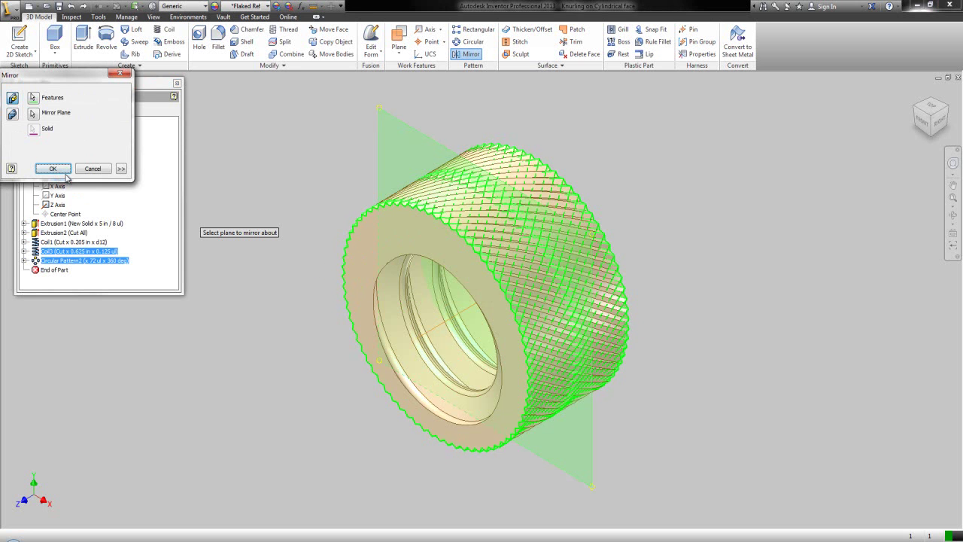
click(65, 168)
click(314, 172)
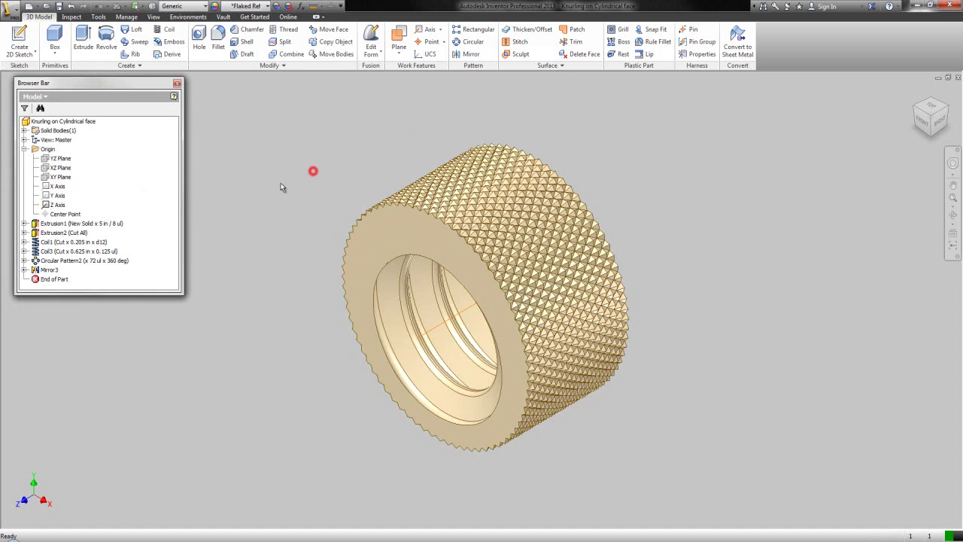
Step: Start a sketch on the YZ Plane and project the ring's cut edges into it
click(66, 159)
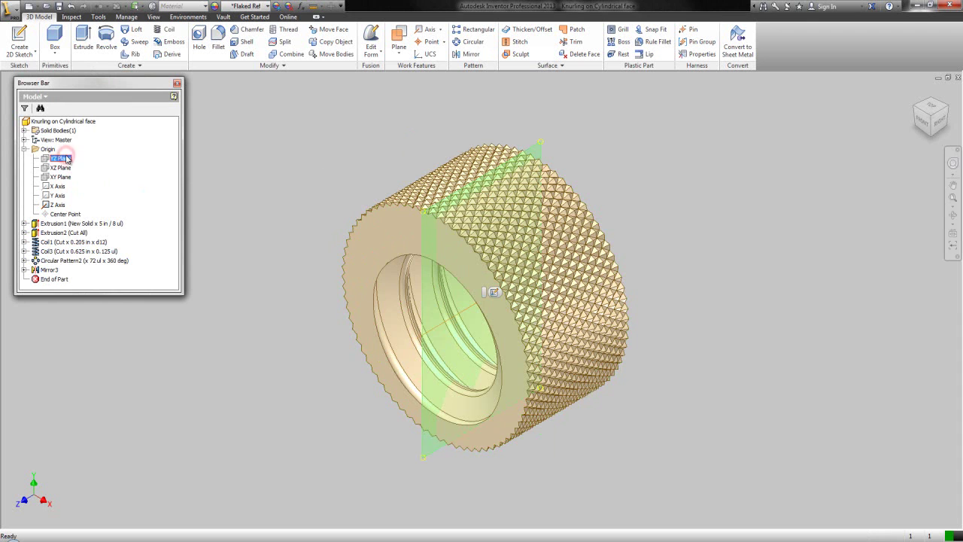
click(494, 293)
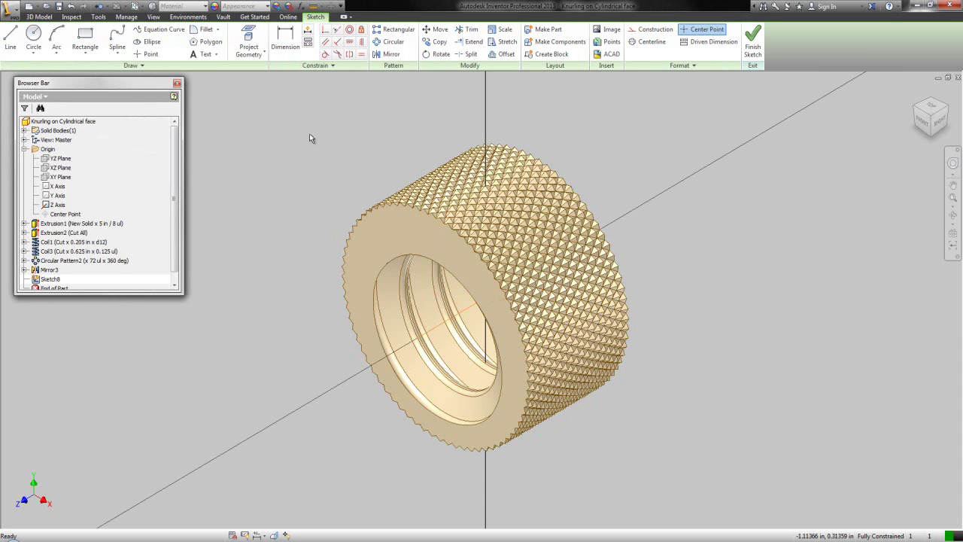
click(256, 54)
click(262, 87)
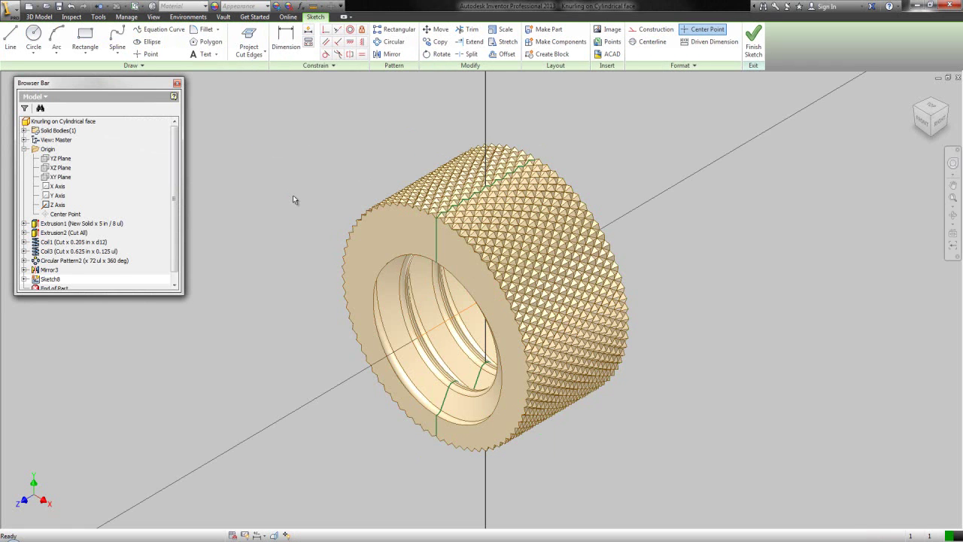
Step: Convert all the projected cut edges in the sketch to construction geometry
mouse_move(280, 107)
mouse_down()
mouse_move(571, 270)
mouse_move(672, 446)
mouse_up()
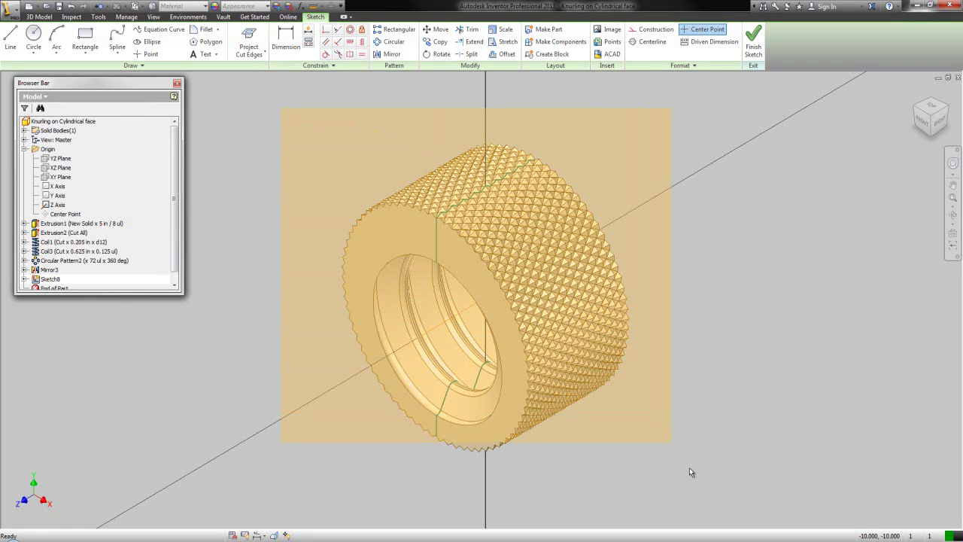
drag(703, 491, 703, 491)
click(651, 29)
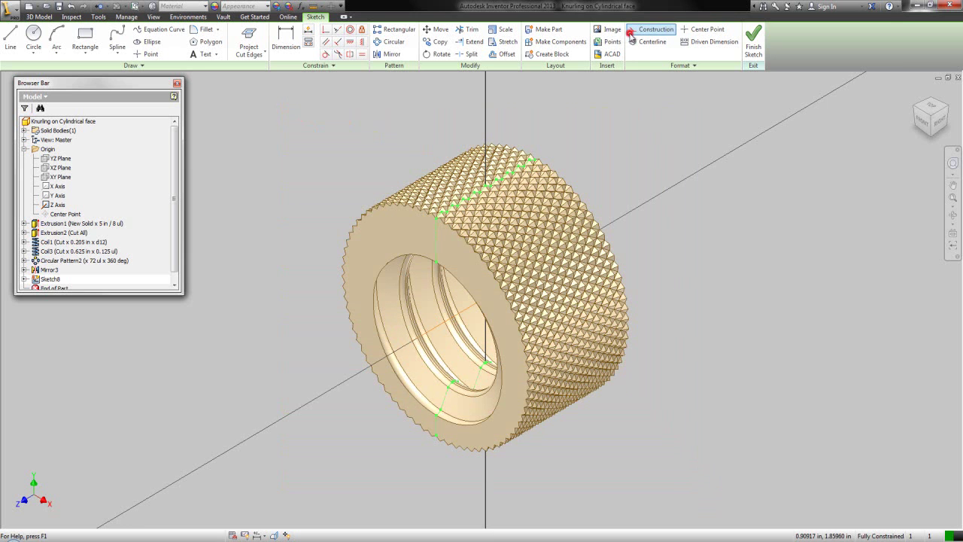
Step: Slice the graphics at the sketch plane and orient the view squarely to the YZ Plane
click(650, 113)
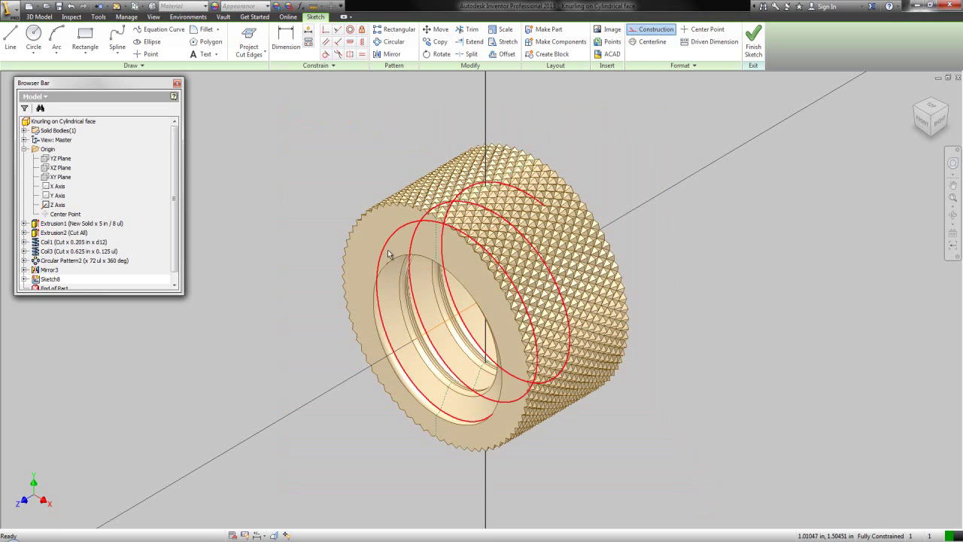
click(274, 535)
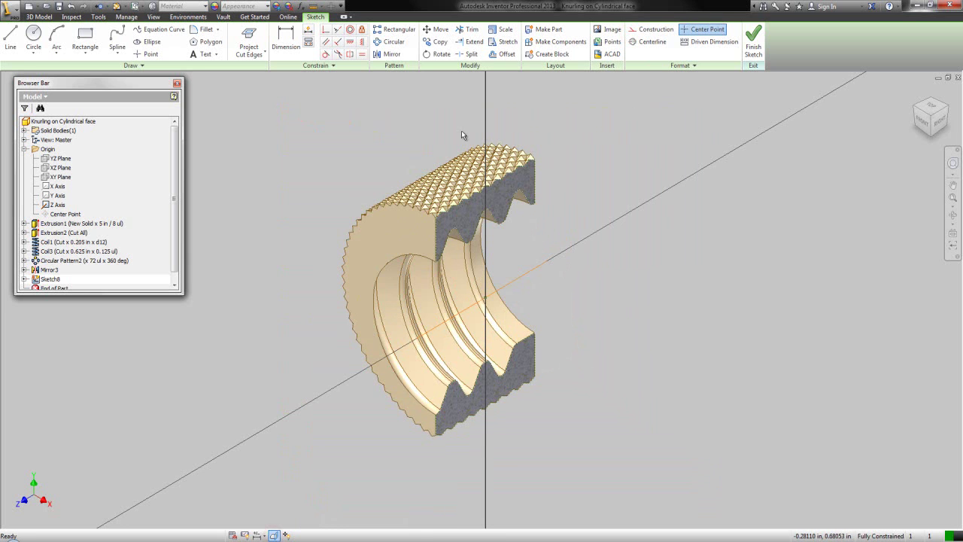
click(953, 244)
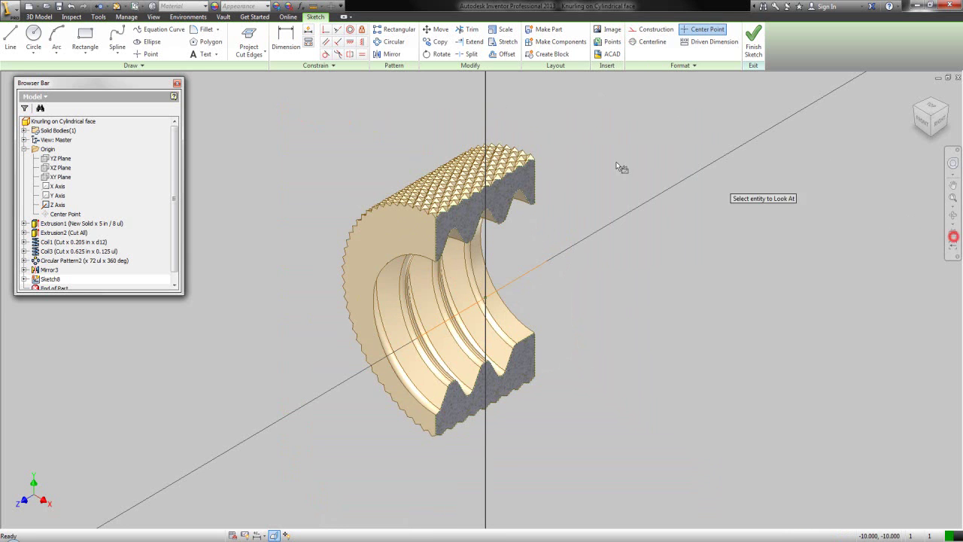
click(60, 158)
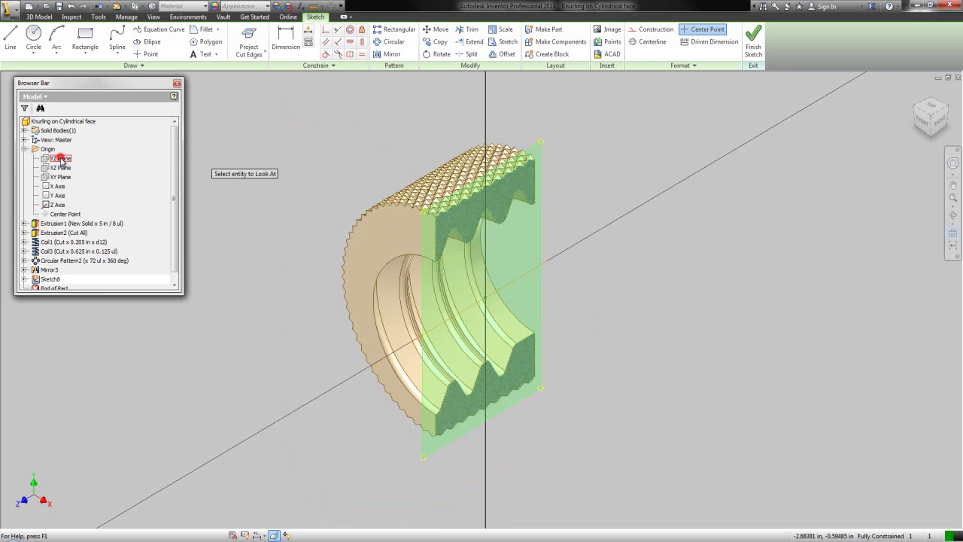
Step: Draw a horizontal construction line along the knurl groove roots, spanning the ring's full width in the upper section
right_click(303, 113)
click(305, 90)
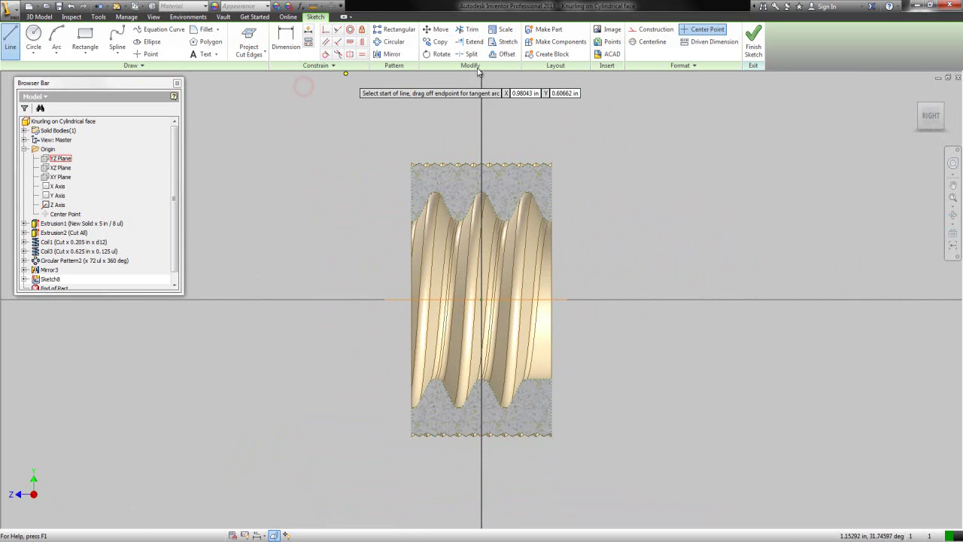
click(628, 30)
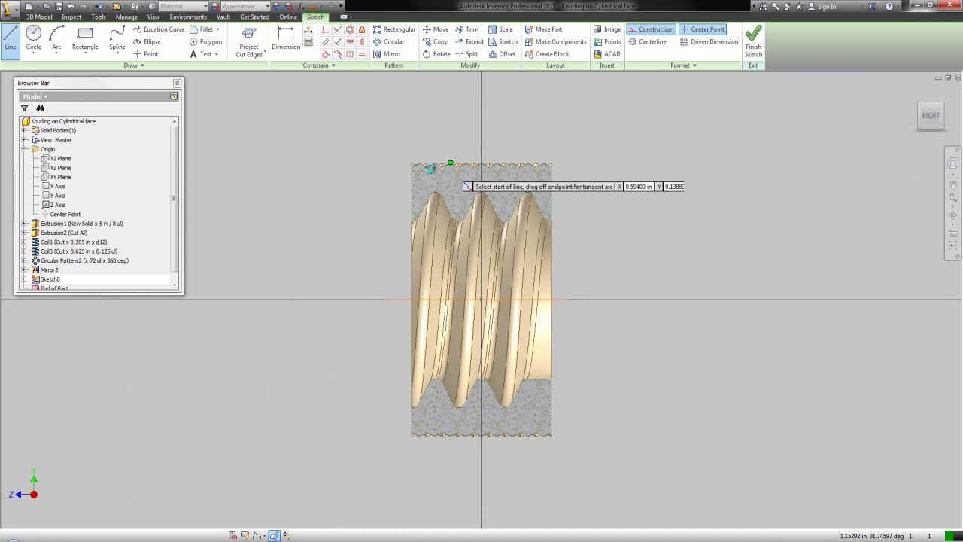
scroll(428, 169, up, 5)
scroll(428, 170, down, 3)
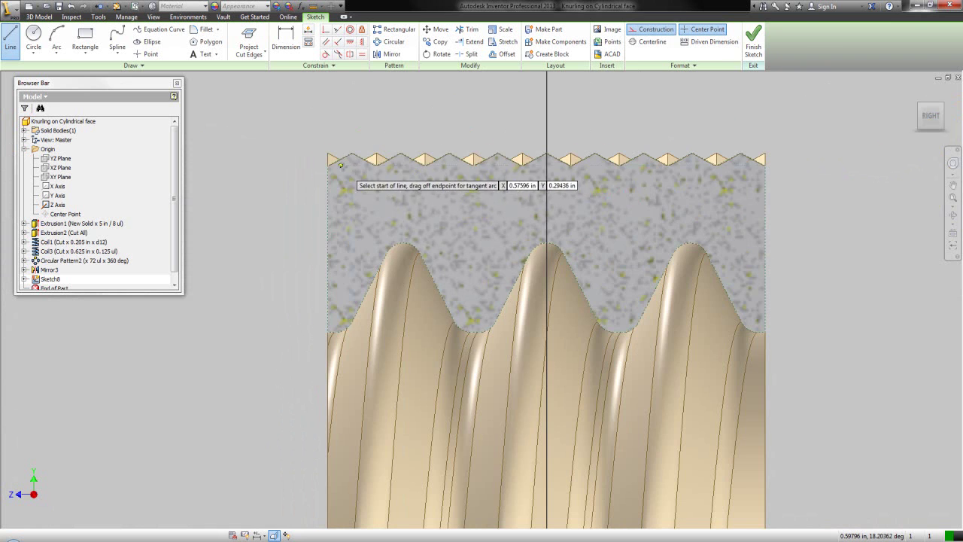
scroll(351, 168, up, 4)
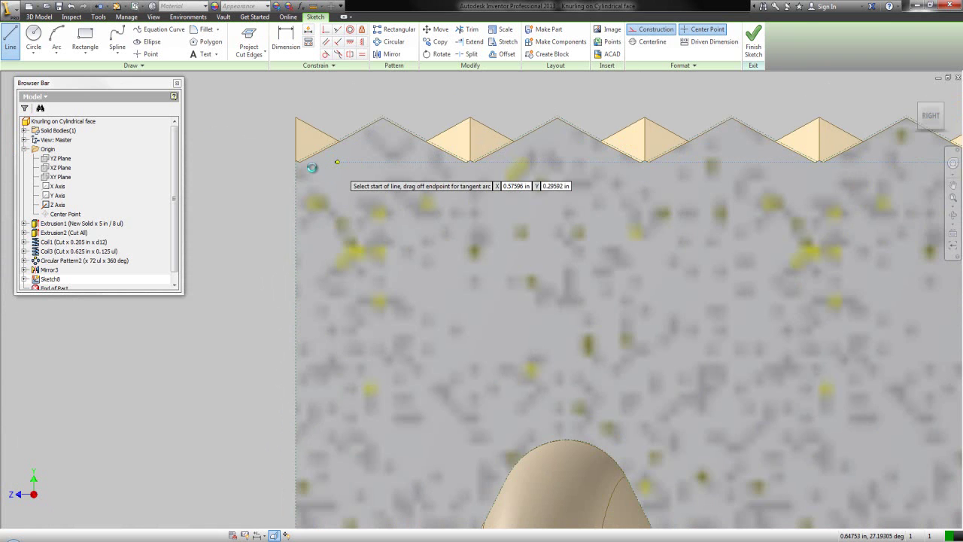
scroll(311, 167, up, 2)
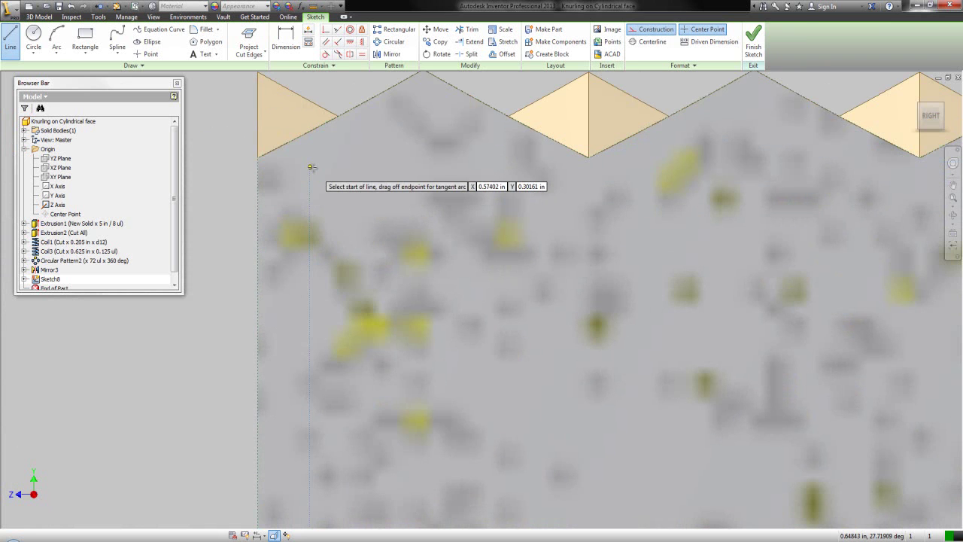
click(258, 157)
scroll(258, 158, down, 5)
scroll(433, 194, up, 2)
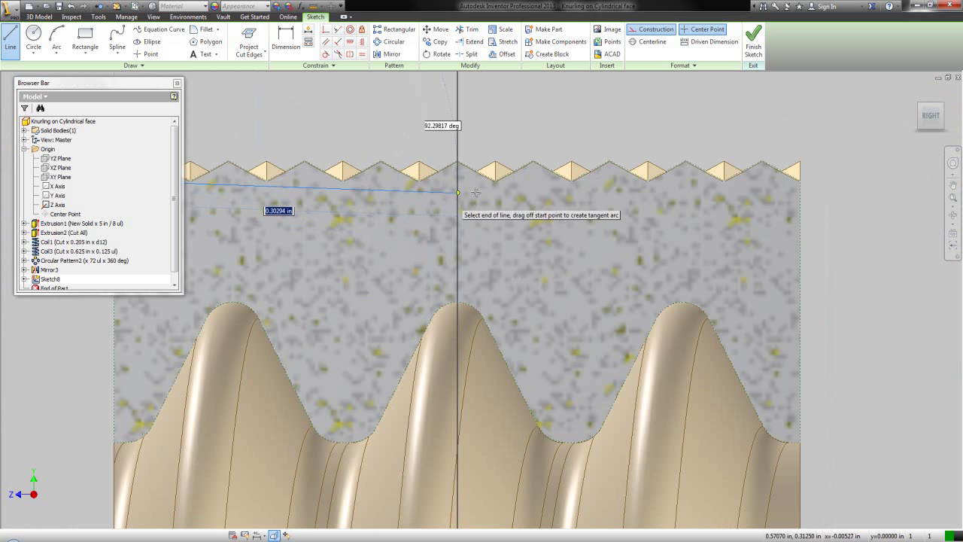
scroll(722, 192, up, 2)
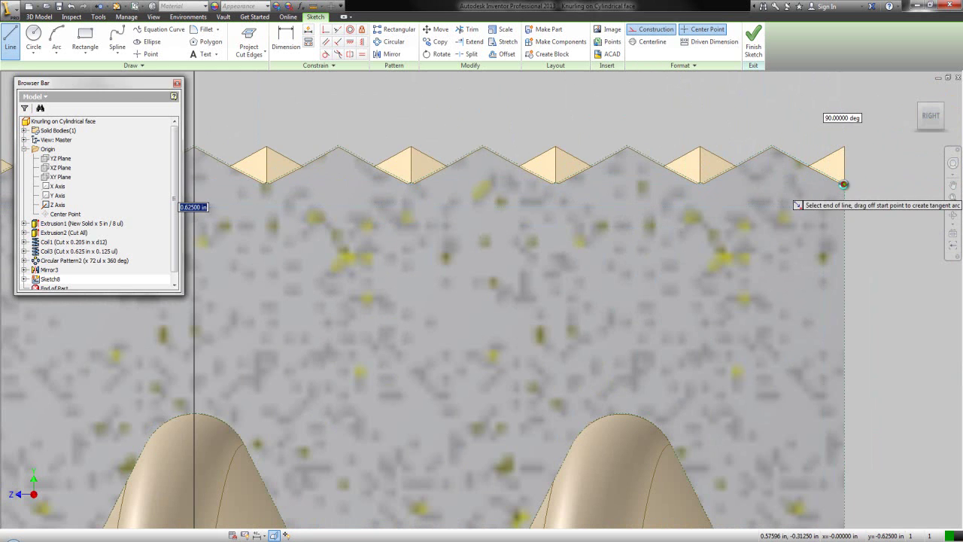
click(844, 184)
Step: Draw a closed solid-line triangle about 0.021 in wide and 0.025 in high, rising from the construction line's endpoint at the ring's front face
right_click(816, 128)
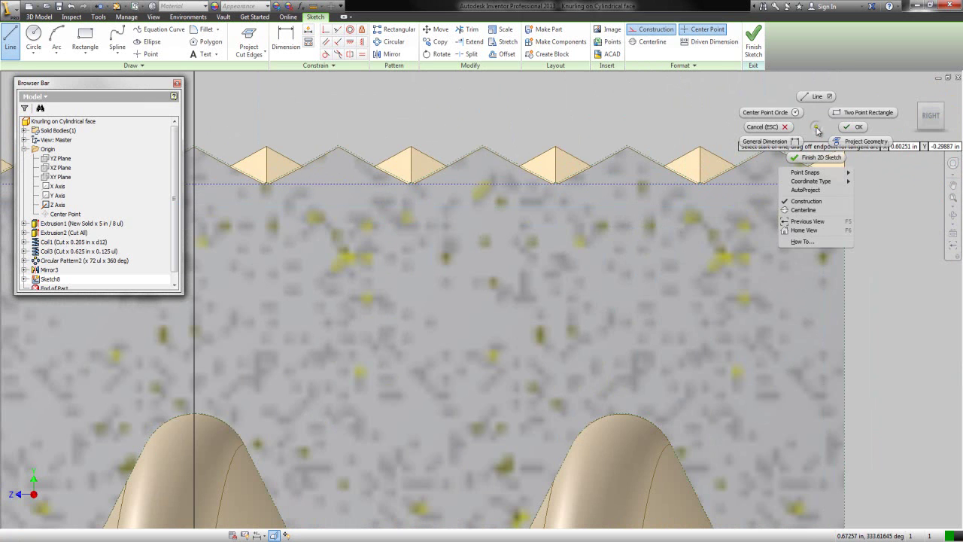
click(814, 97)
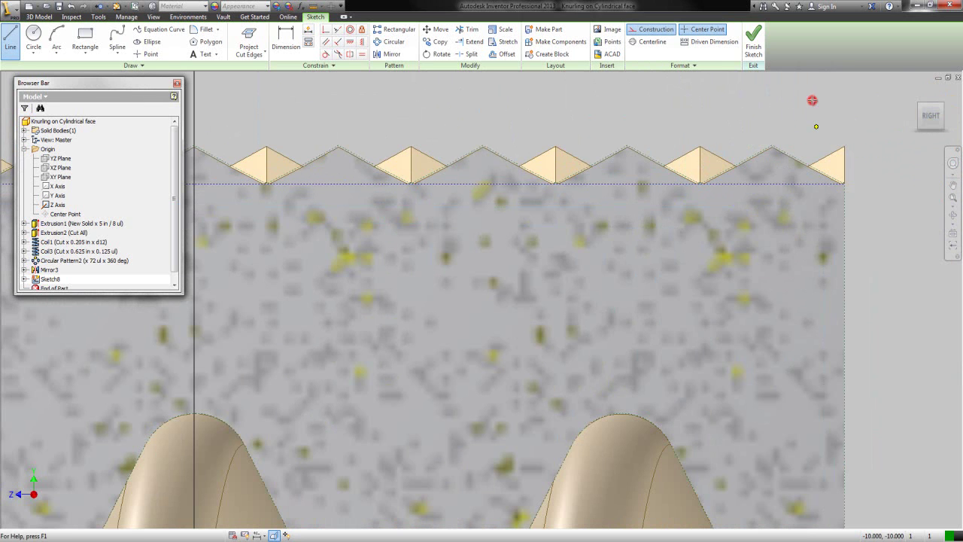
click(653, 30)
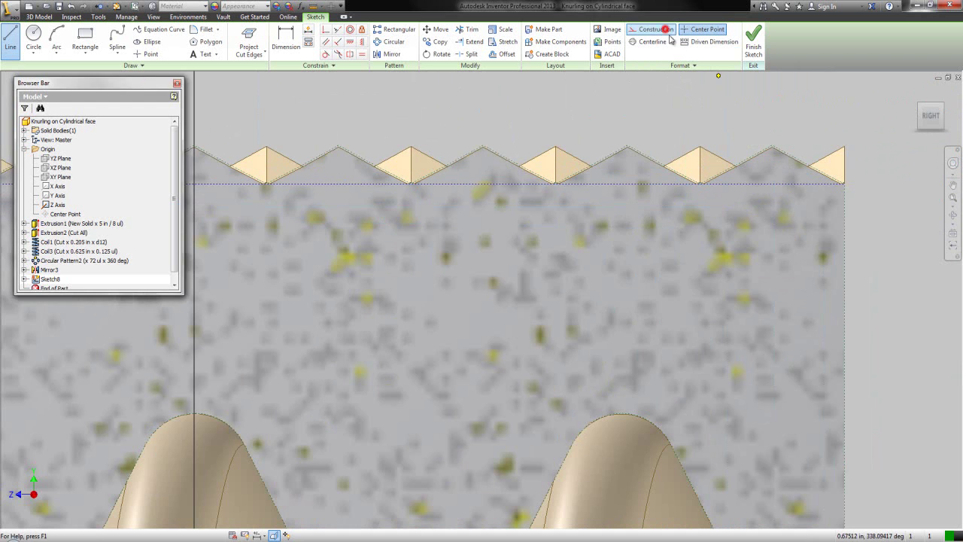
scroll(891, 269, down, 5)
scroll(748, 263, up, 5)
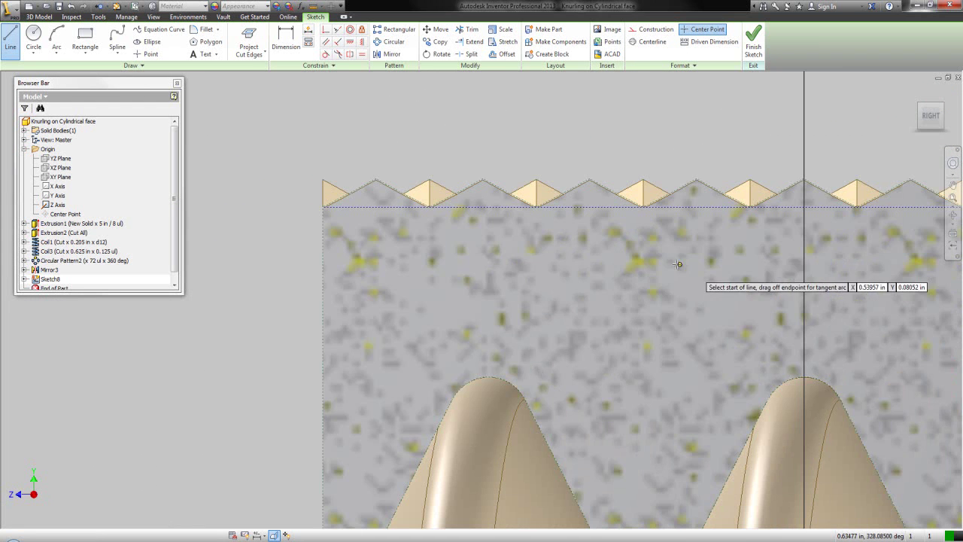
scroll(351, 183, up, 4)
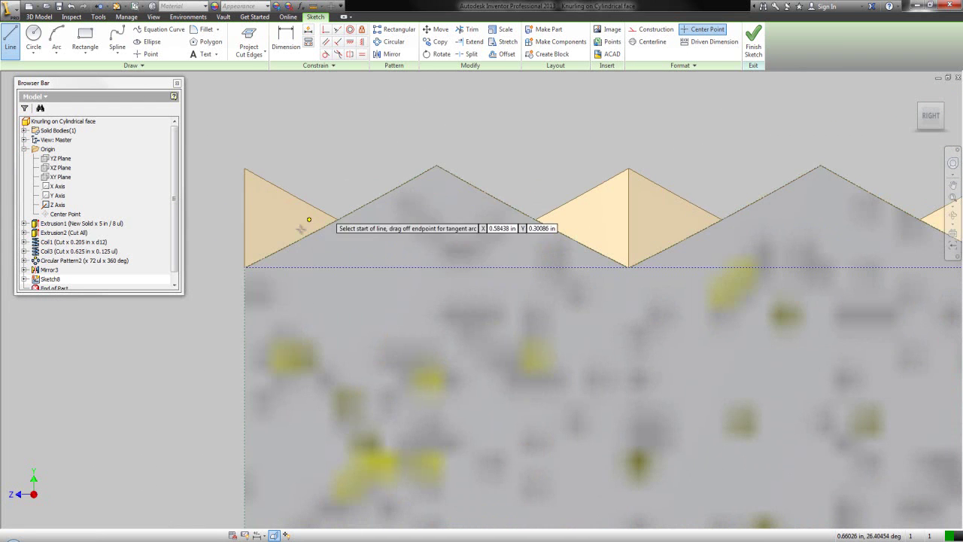
click(244, 267)
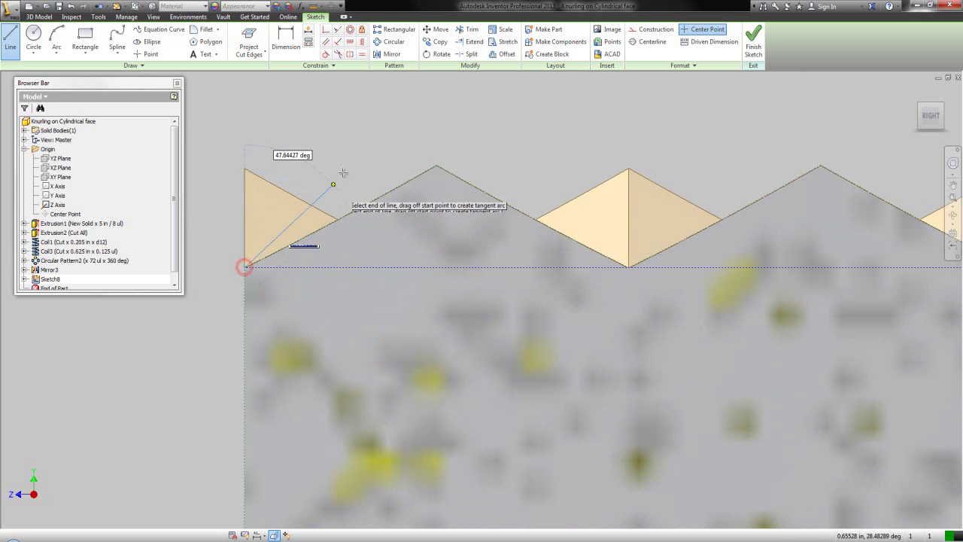
click(360, 129)
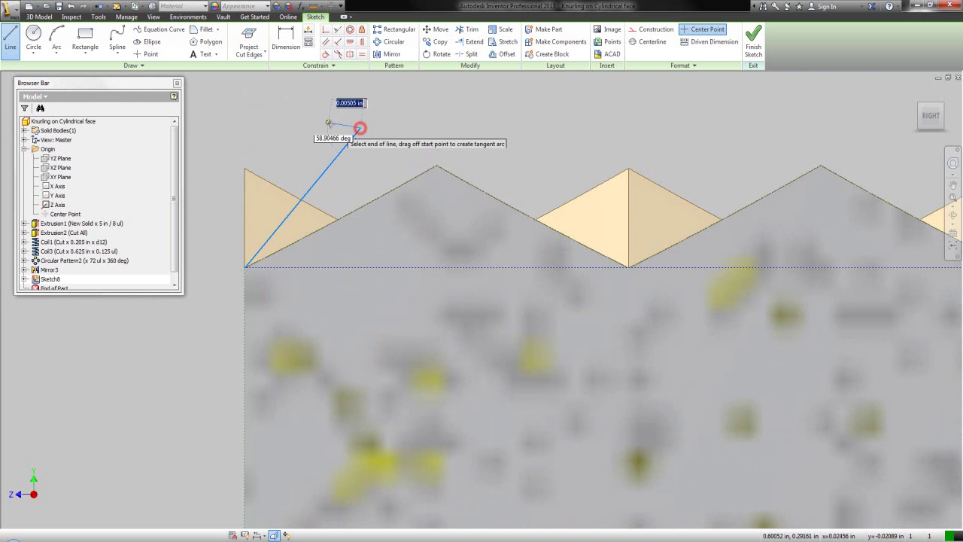
click(244, 128)
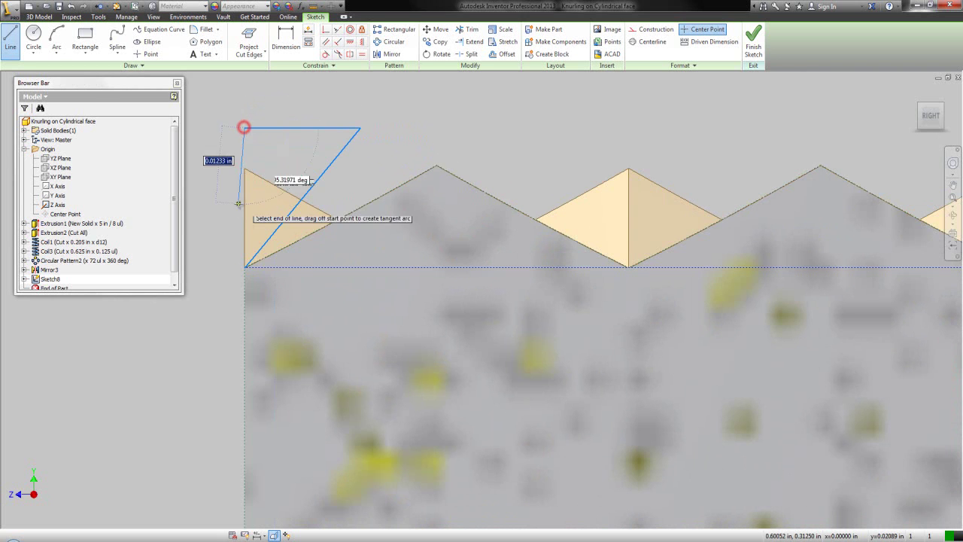
click(244, 267)
Step: Dimension the angle between the triangle's horizontal and slanted lines as 45 degrees and finish the sketch
right_click(244, 268)
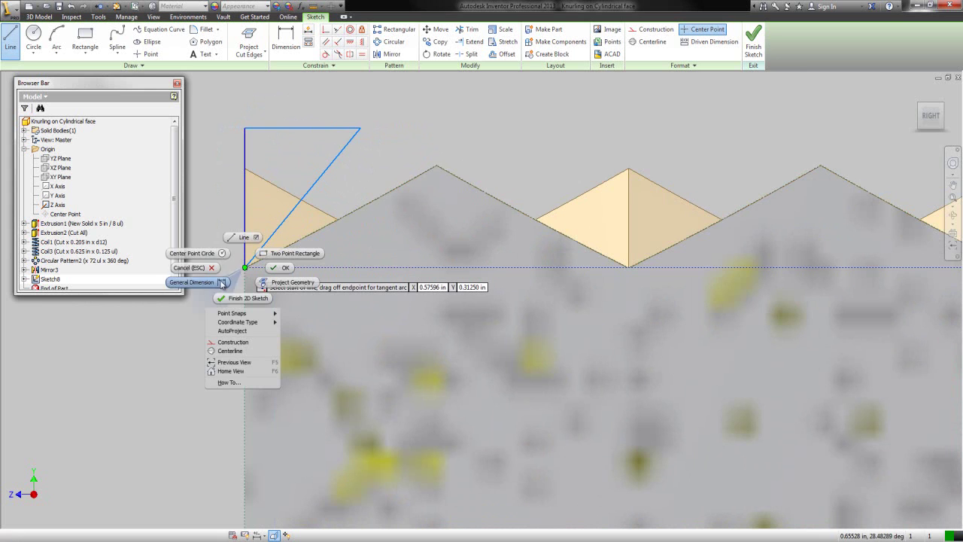
click(219, 281)
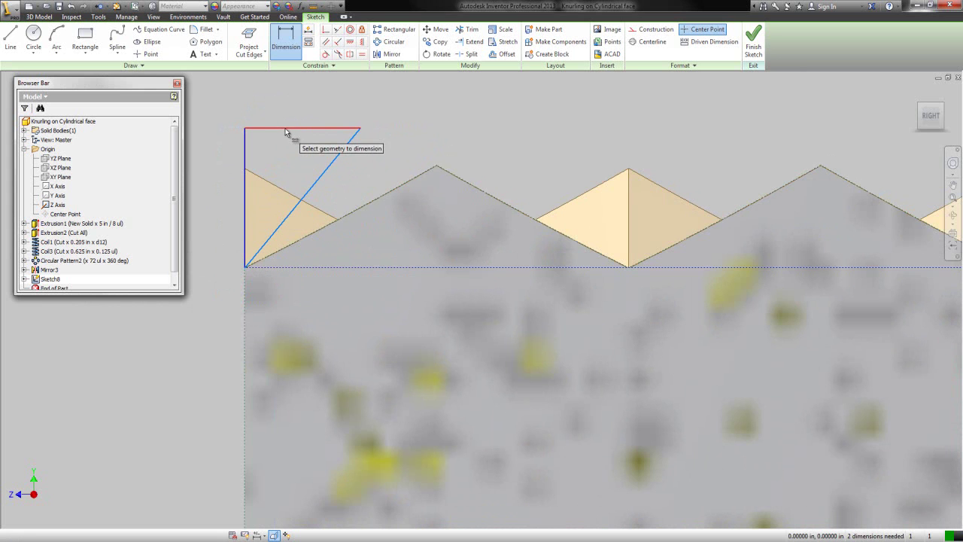
click(285, 128)
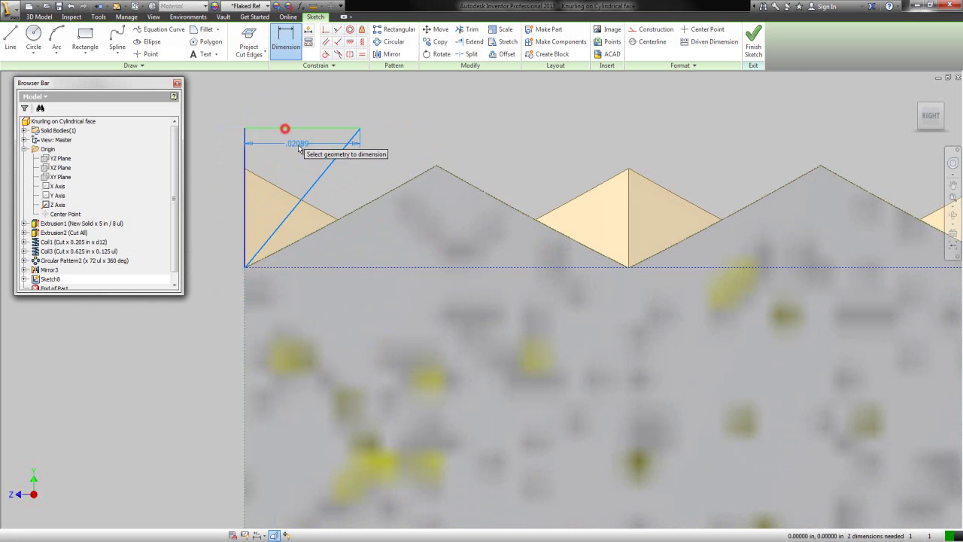
click(319, 177)
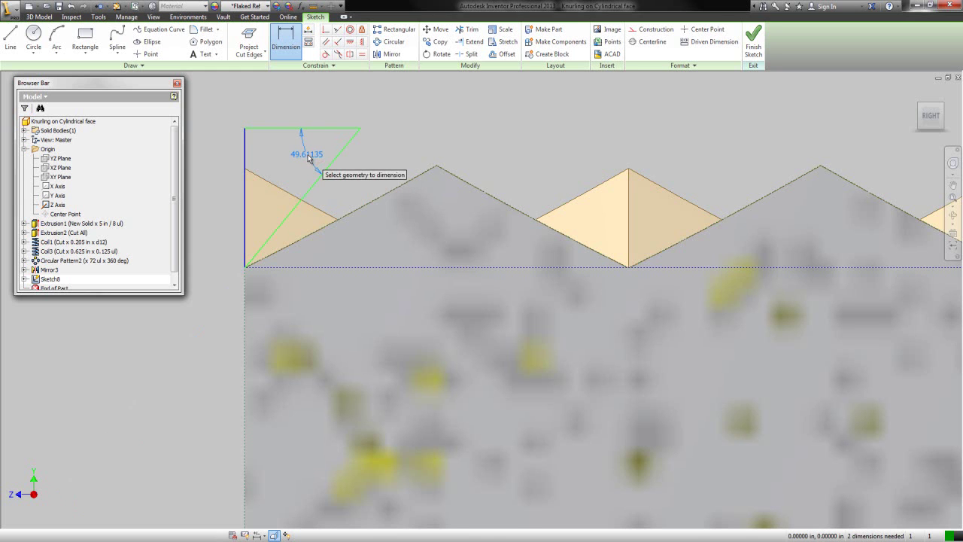
click(311, 159)
text(45)
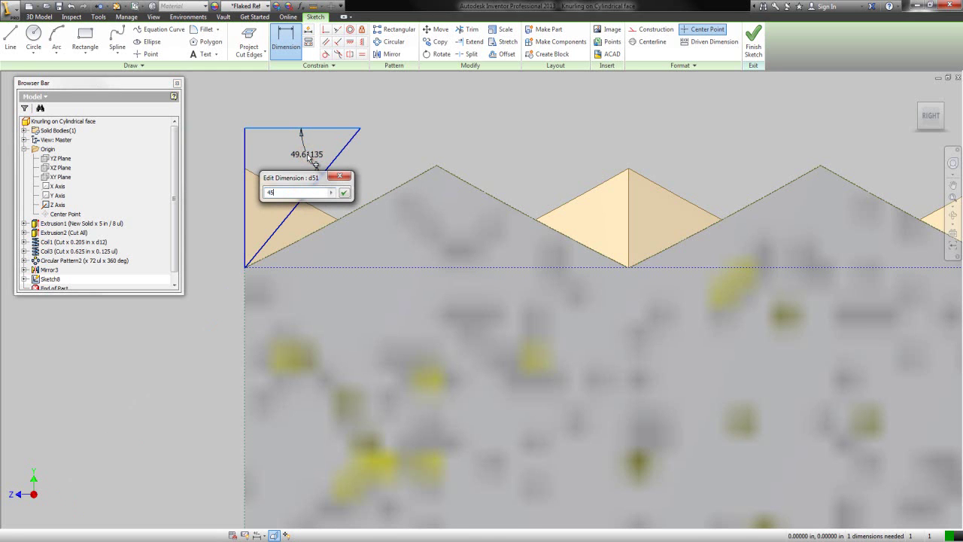
key(Return)
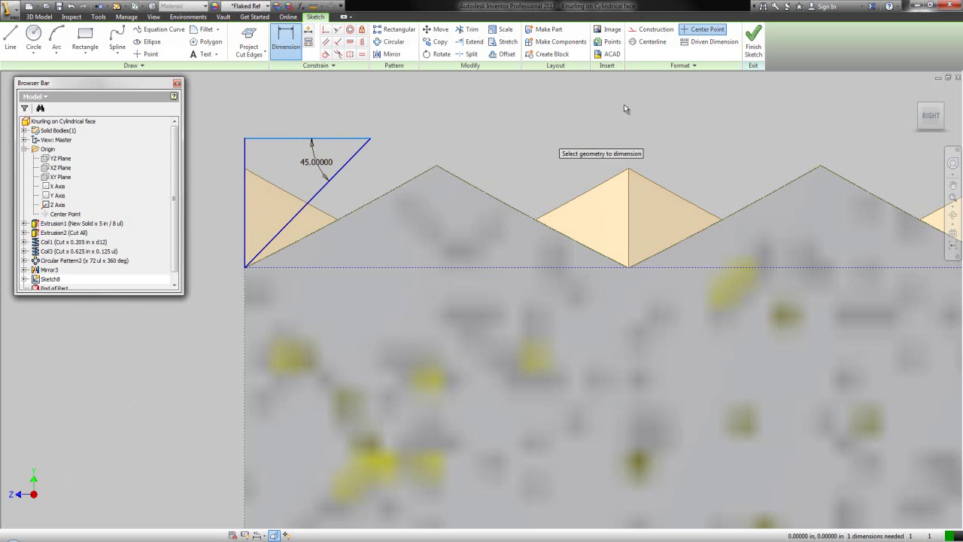
click(750, 46)
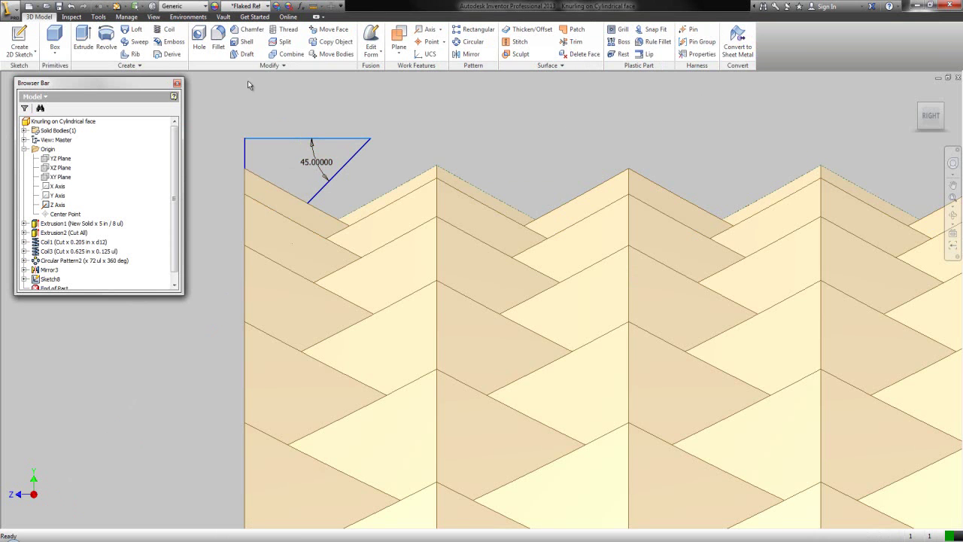
Step: Revolve the triangle as a full cut about the Z Axis to chamfer the knurl's front edge, and view the ring isometrically
click(105, 37)
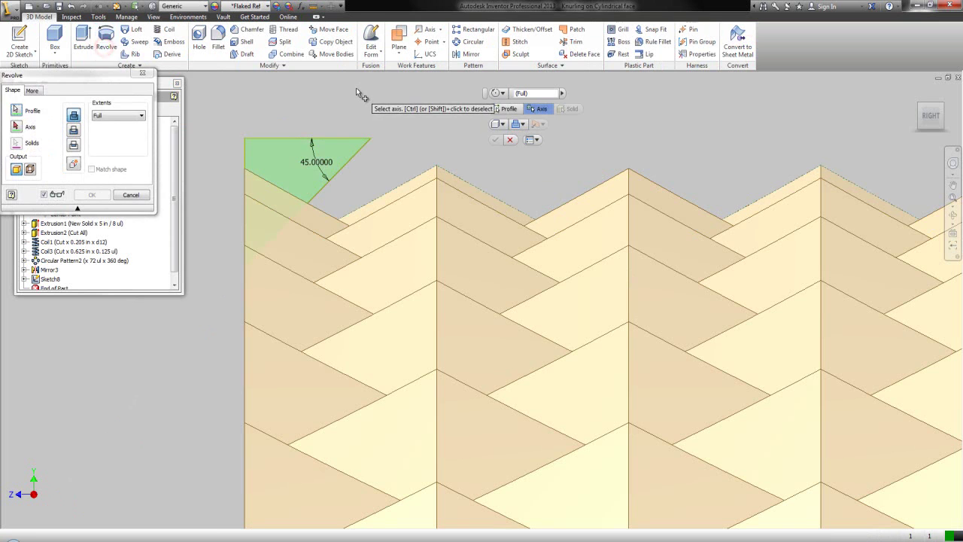
scroll(356, 88, down, 4)
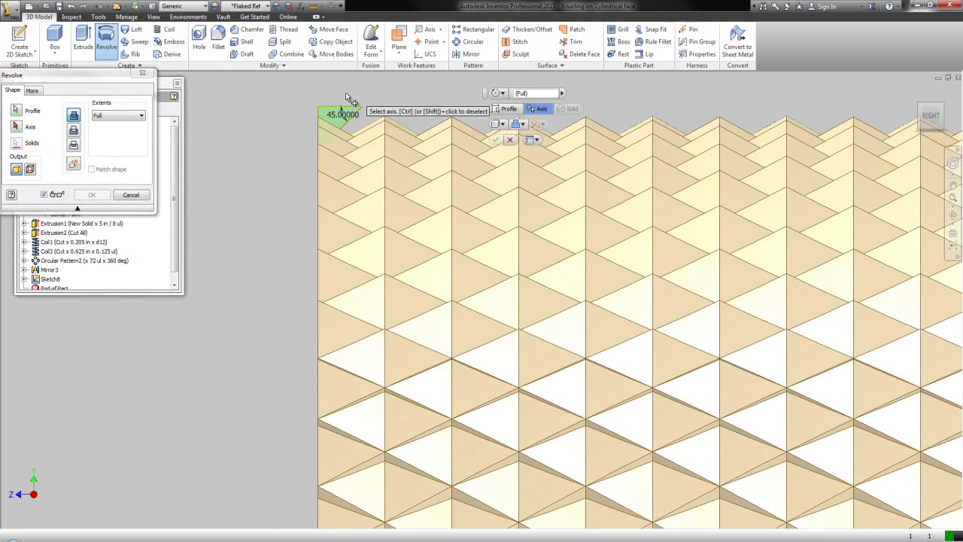
click(74, 132)
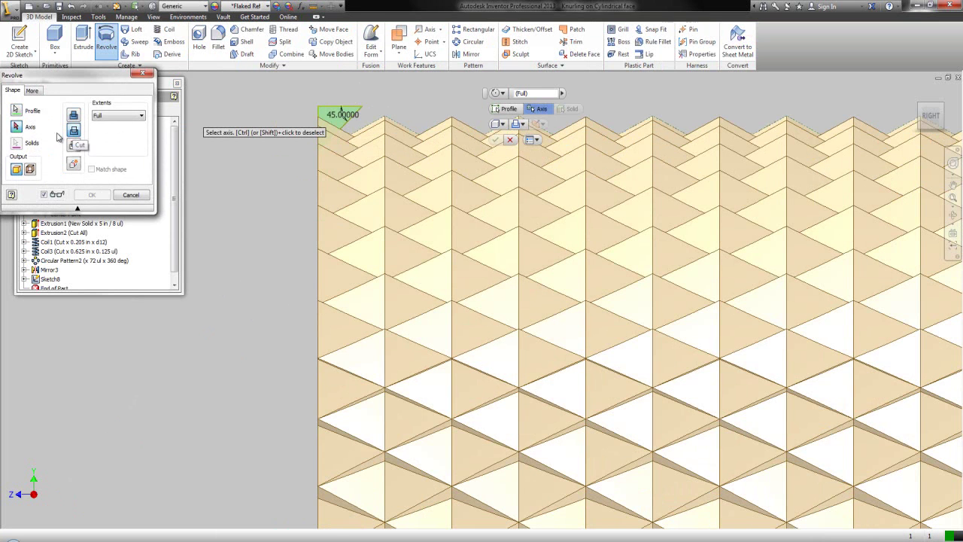
scroll(274, 270, down, 3)
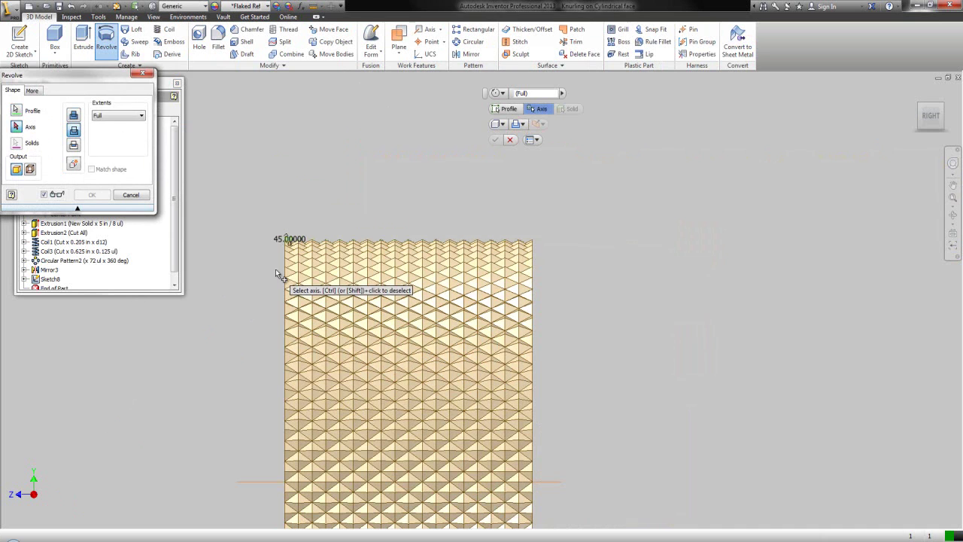
click(261, 471)
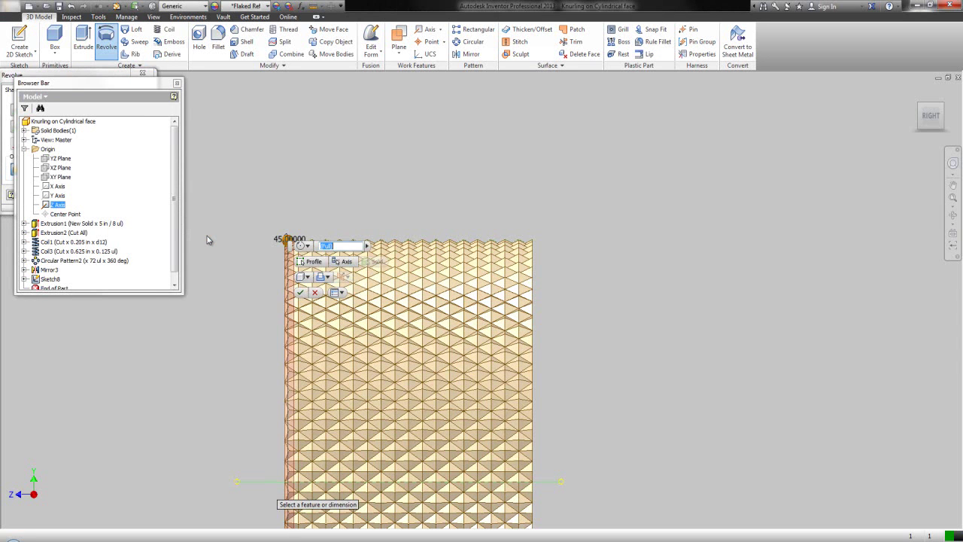
click(114, 76)
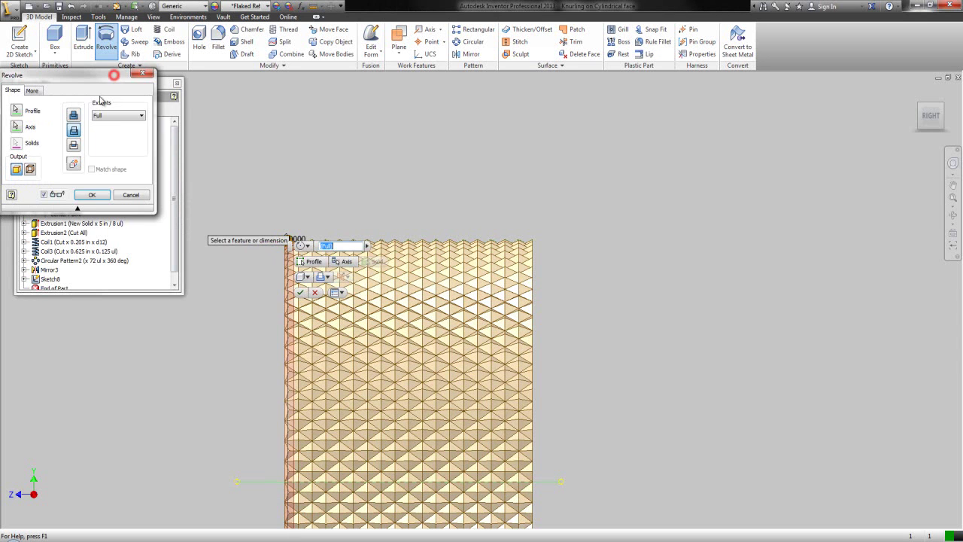
click(92, 195)
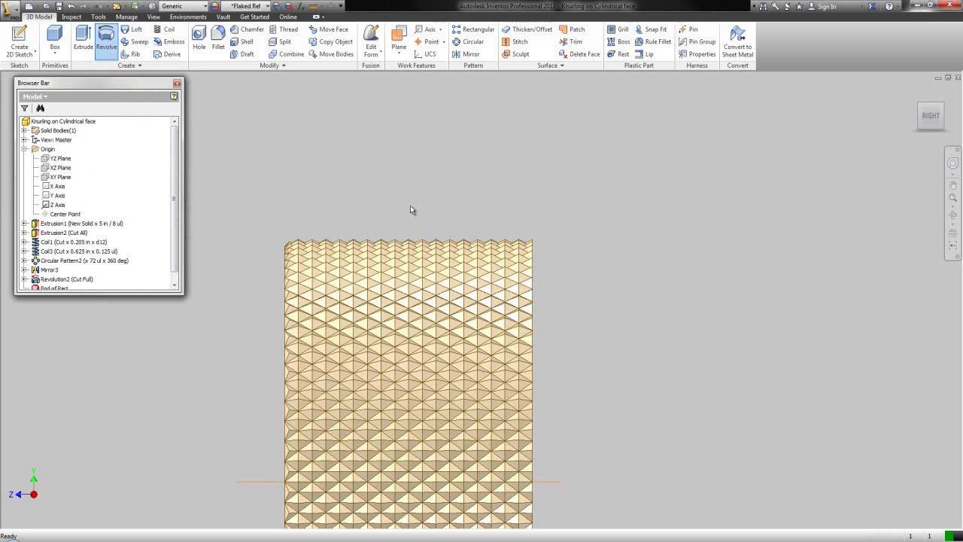
click(919, 105)
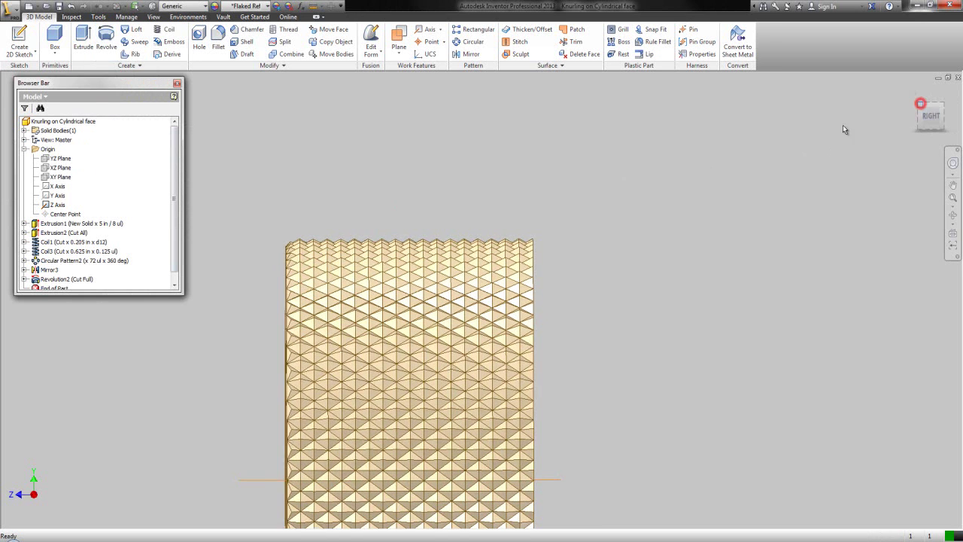
scroll(440, 226, up, 3)
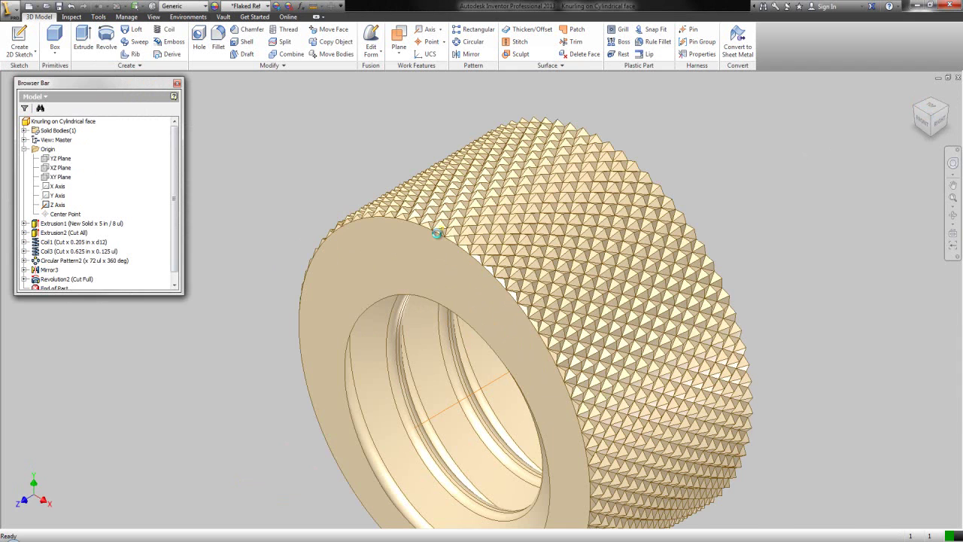
Step: Mirror the revolved chamfer cut about the XY Plane onto the ring's opposite edge, and collapse the whole model tree
scroll(437, 234, up, 5)
scroll(449, 248, down, 8)
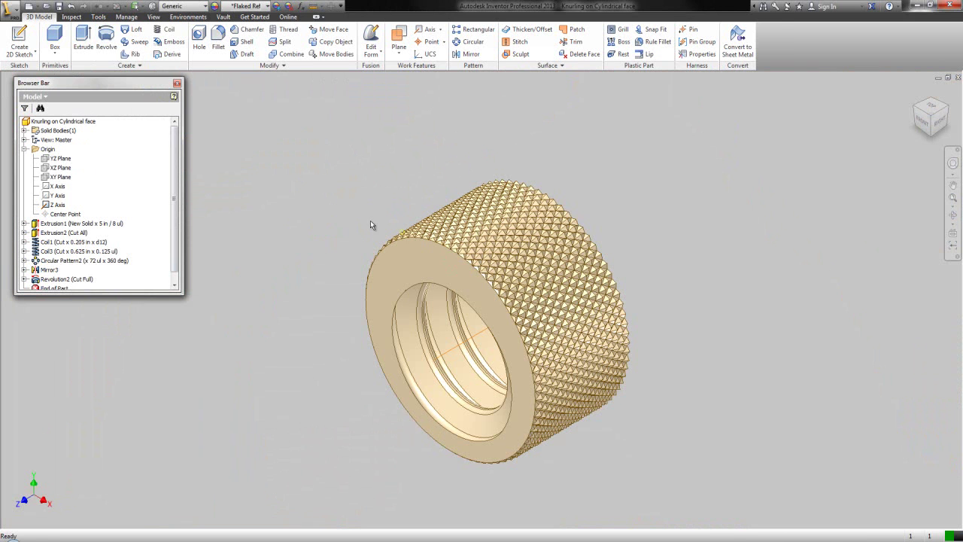
click(466, 54)
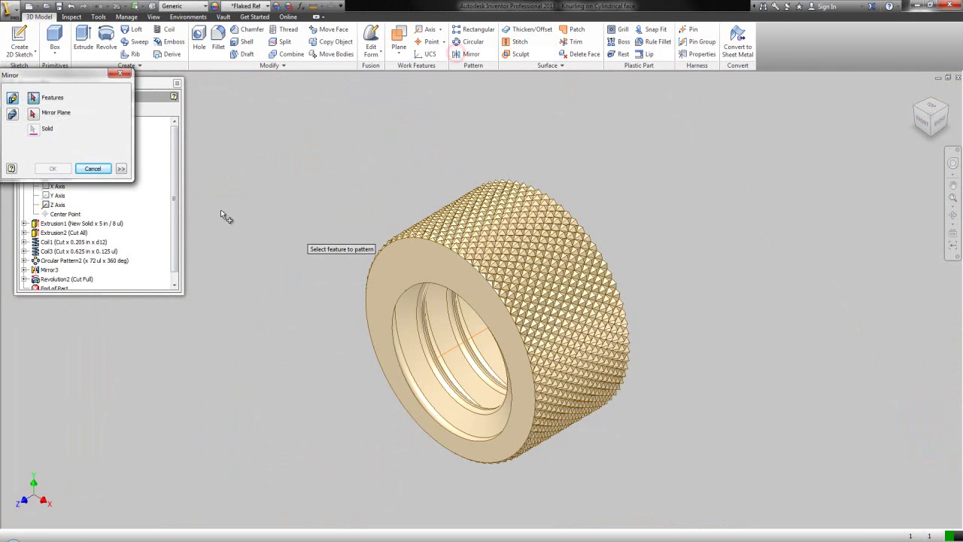
click(89, 279)
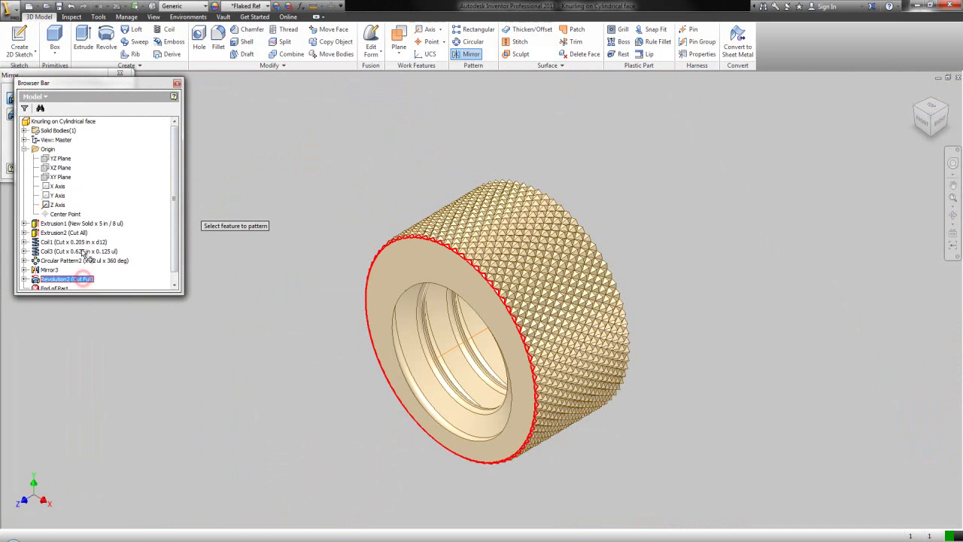
click(62, 76)
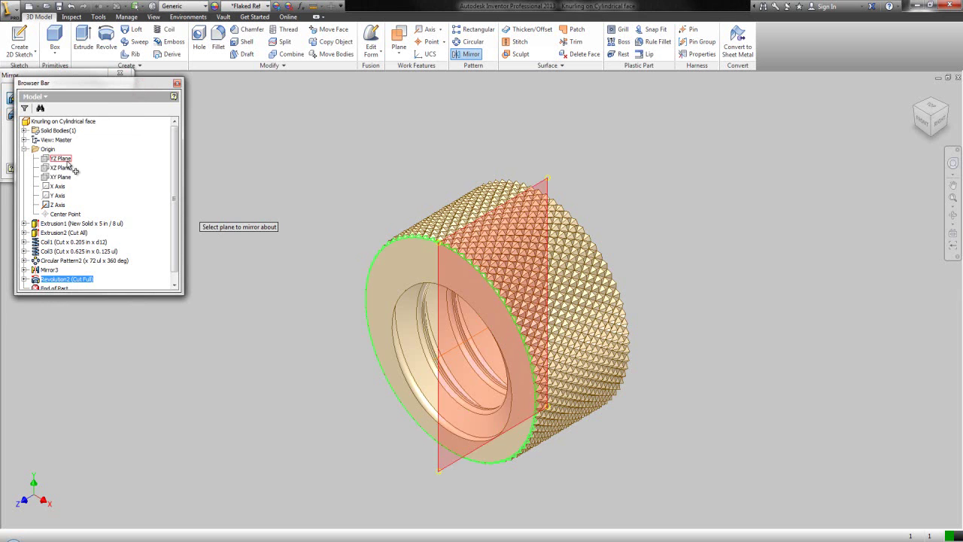
click(62, 176)
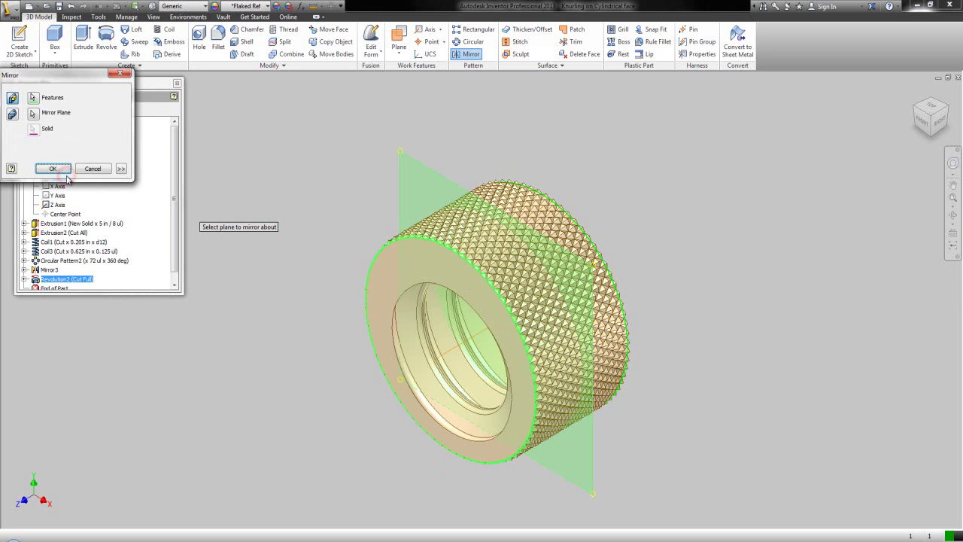
click(47, 168)
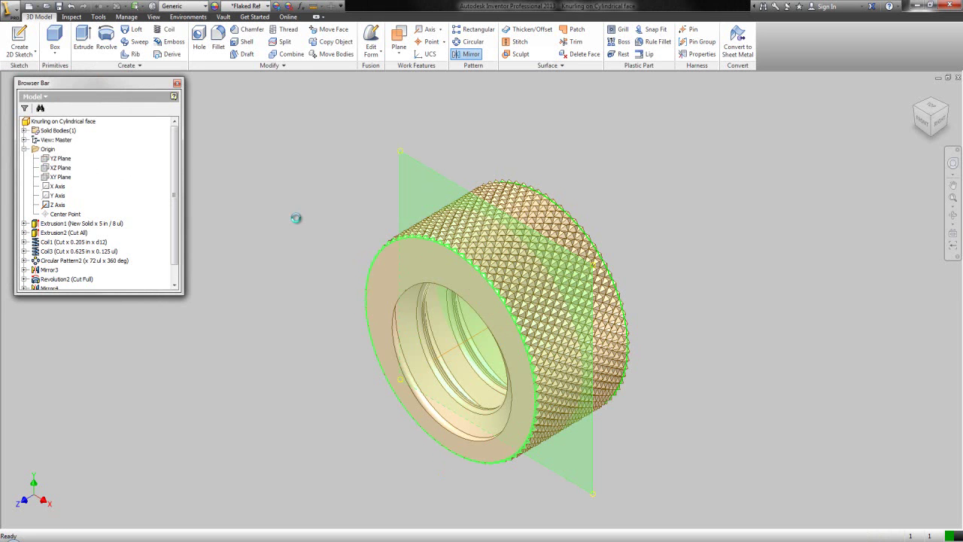
right_click(296, 217)
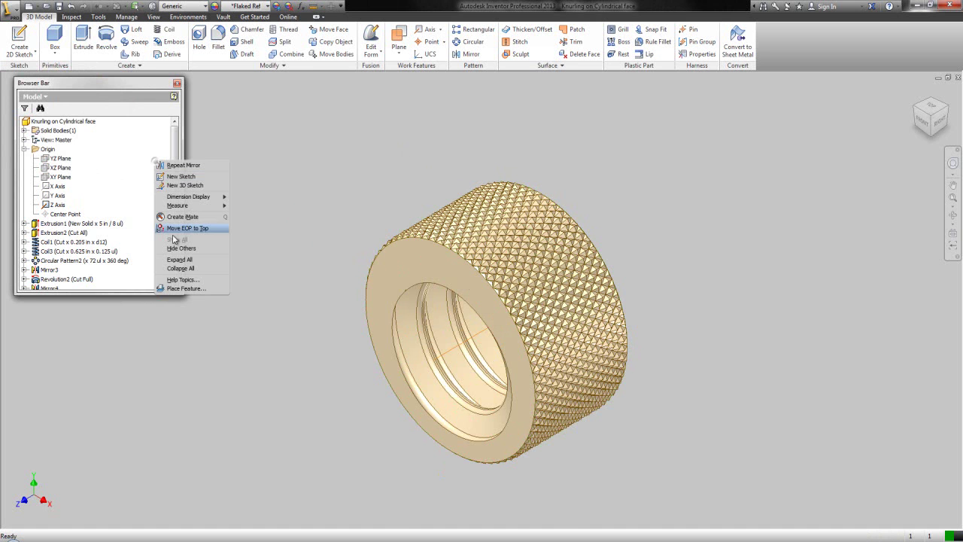
click(194, 269)
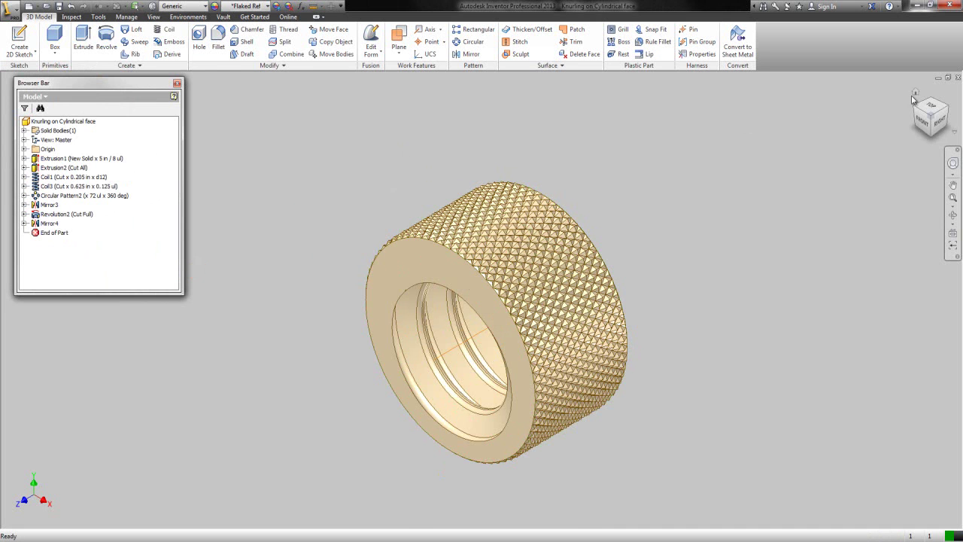
Step: Check the mirrored chamfer on the ring's rear edge, and turn off the Z Axis's visibility
click(949, 110)
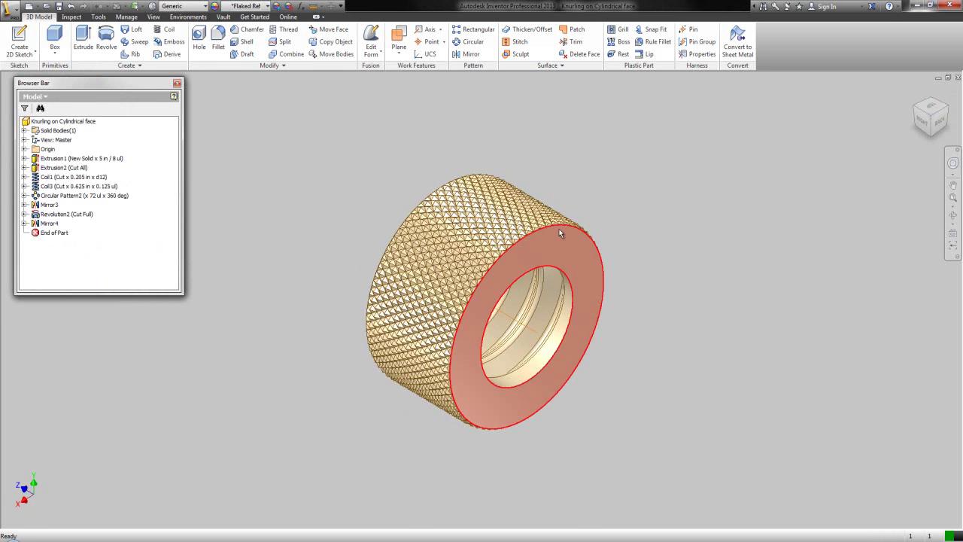
scroll(570, 232, up, 3)
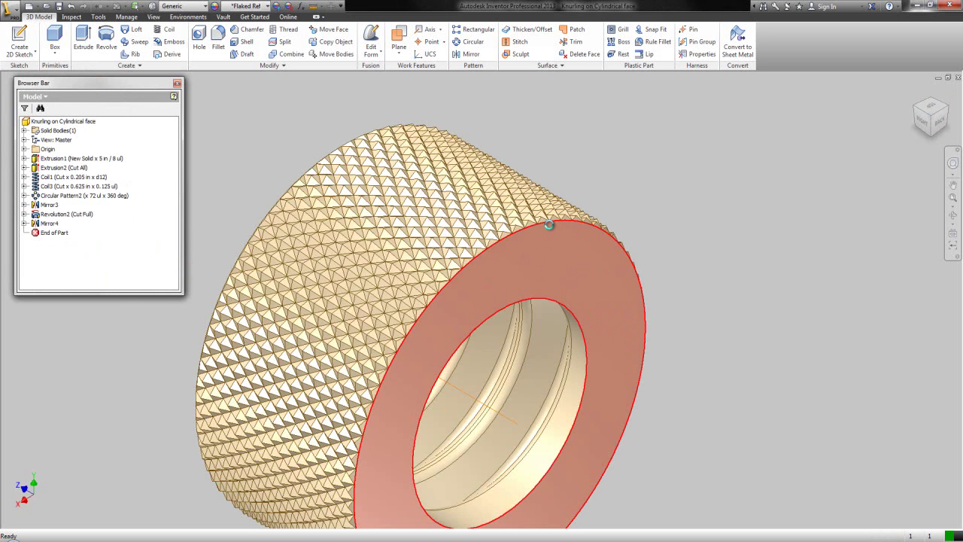
scroll(549, 224, up, 5)
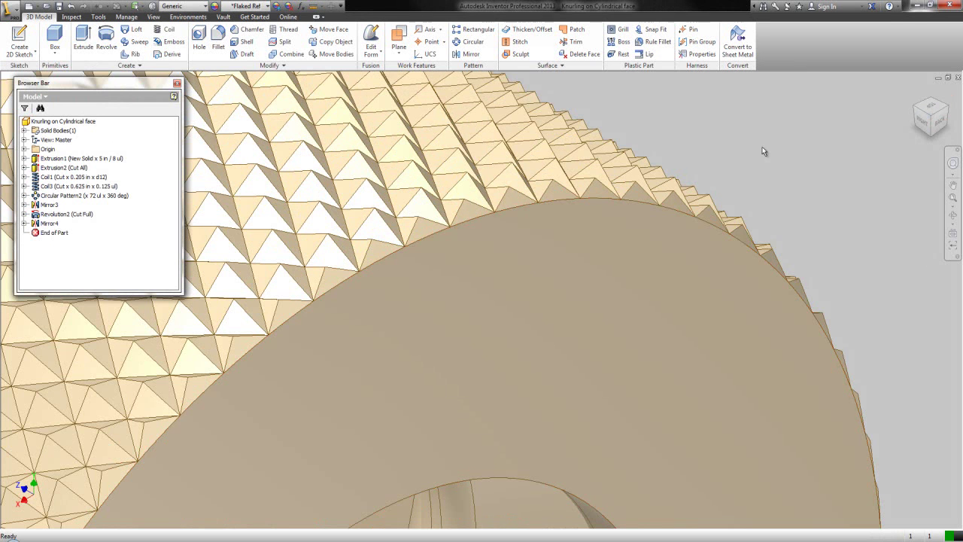
click(916, 107)
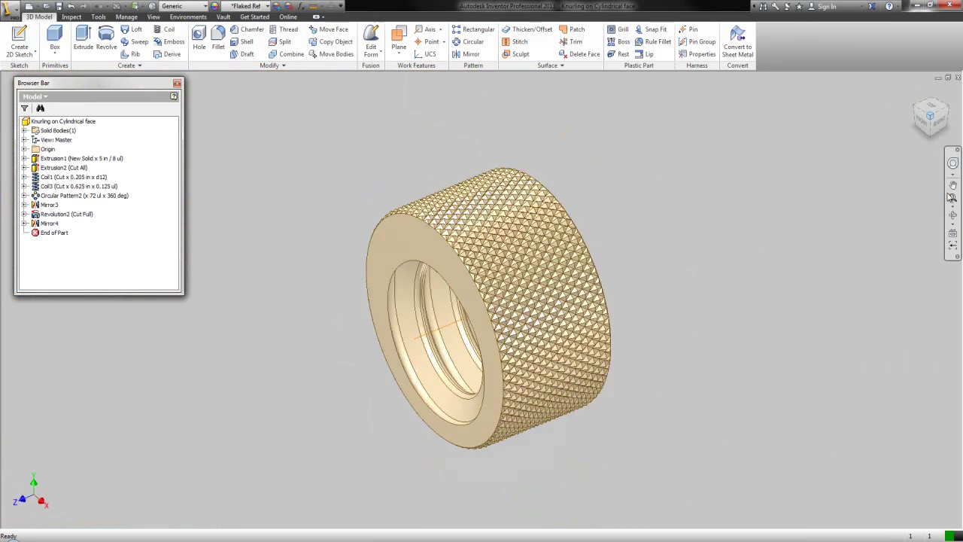
click(24, 149)
right_click(44, 211)
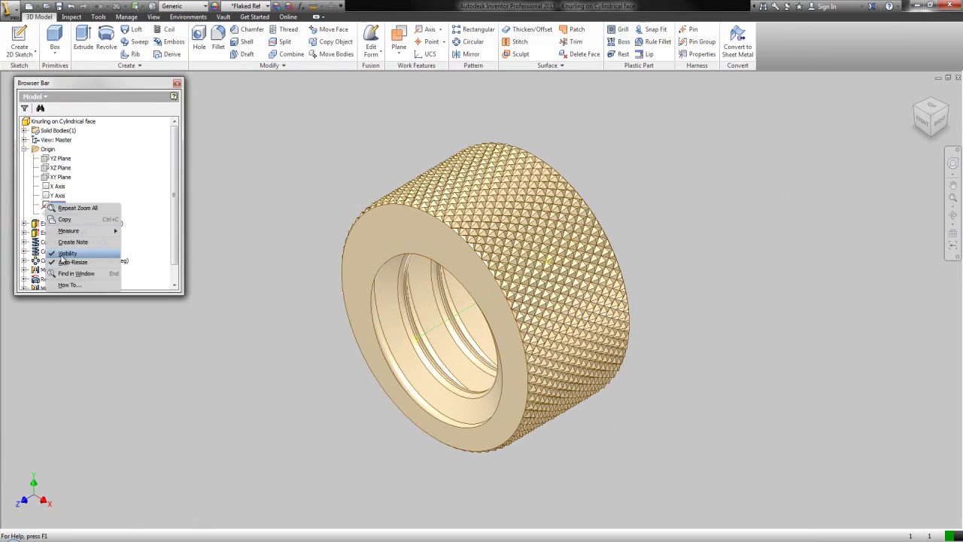
click(64, 256)
click(24, 149)
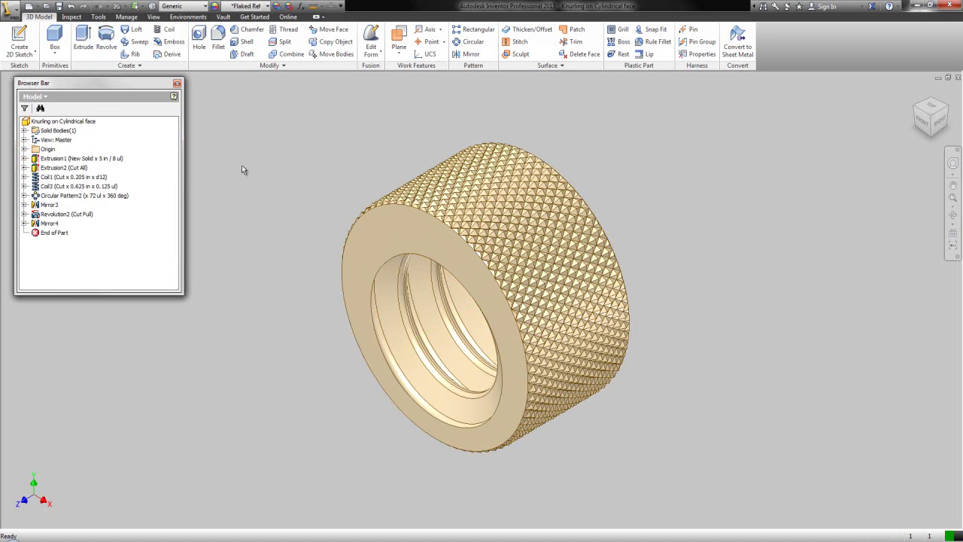
Step: Switch to Clean Screen mode and inspect the finished knurled ring enlarged and centred in the view
click(154, 17)
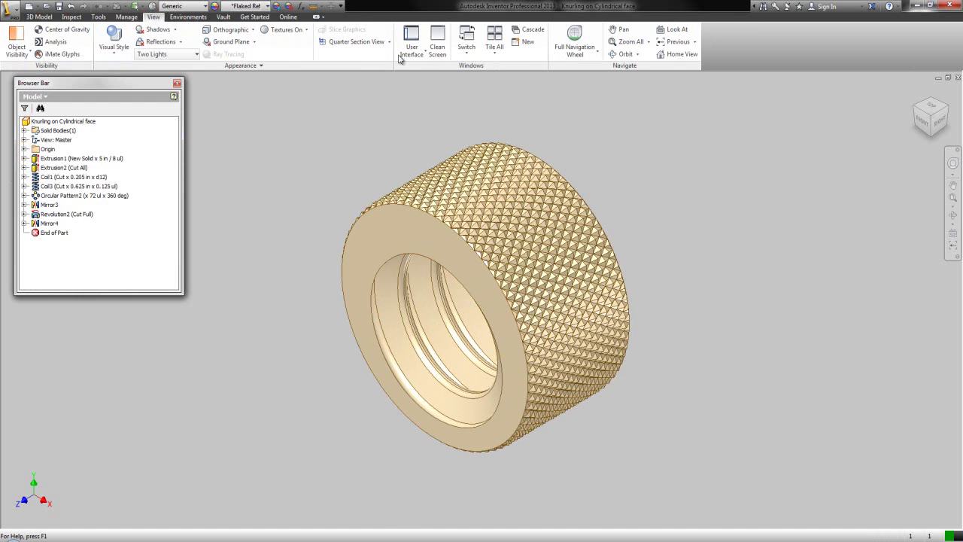
click(437, 42)
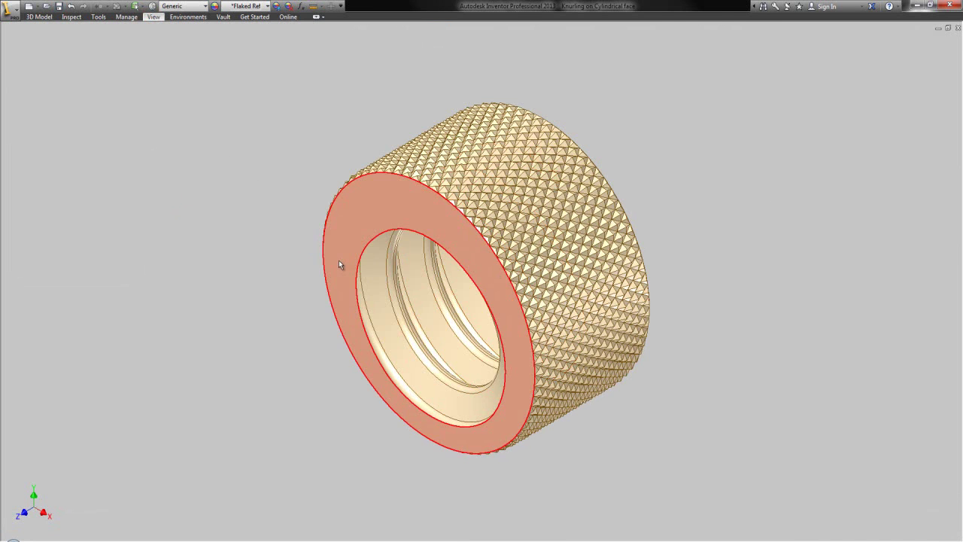
scroll(339, 259, up, 3)
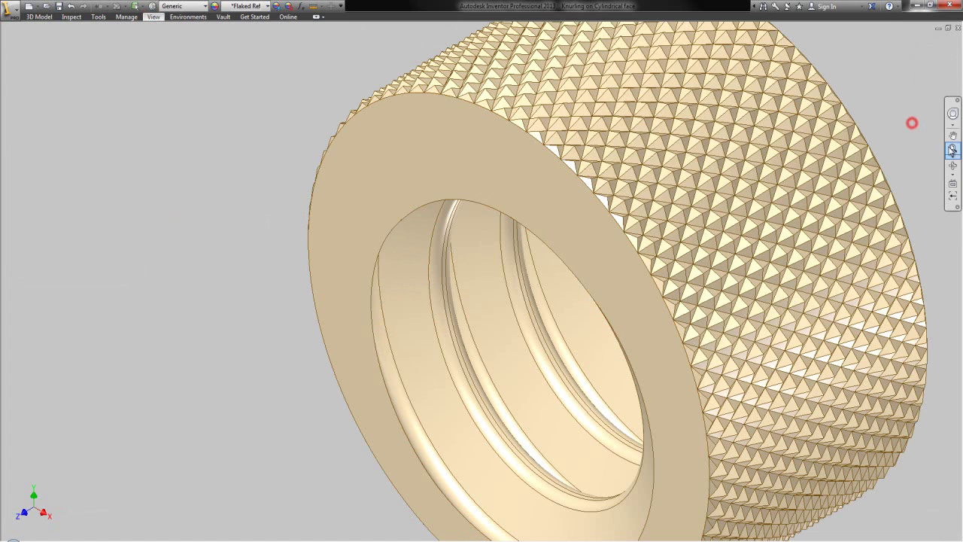
click(952, 137)
right_click(384, 283)
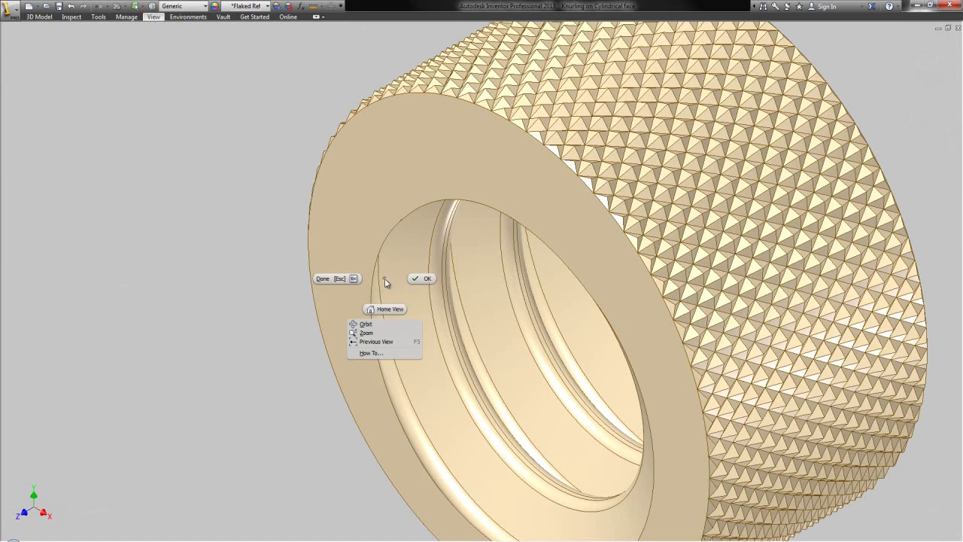
click(386, 333)
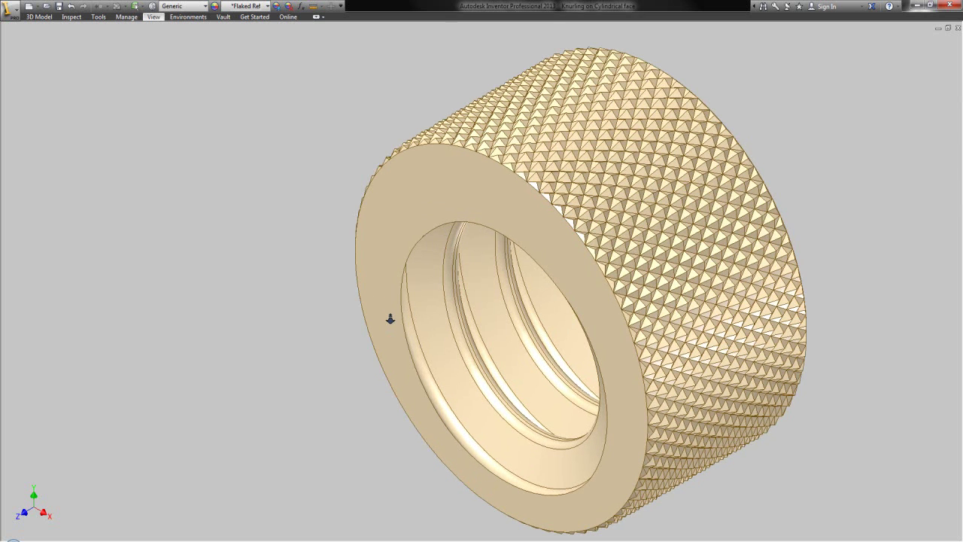
right_click(418, 294)
click(415, 343)
drag(482, 342, 397, 322)
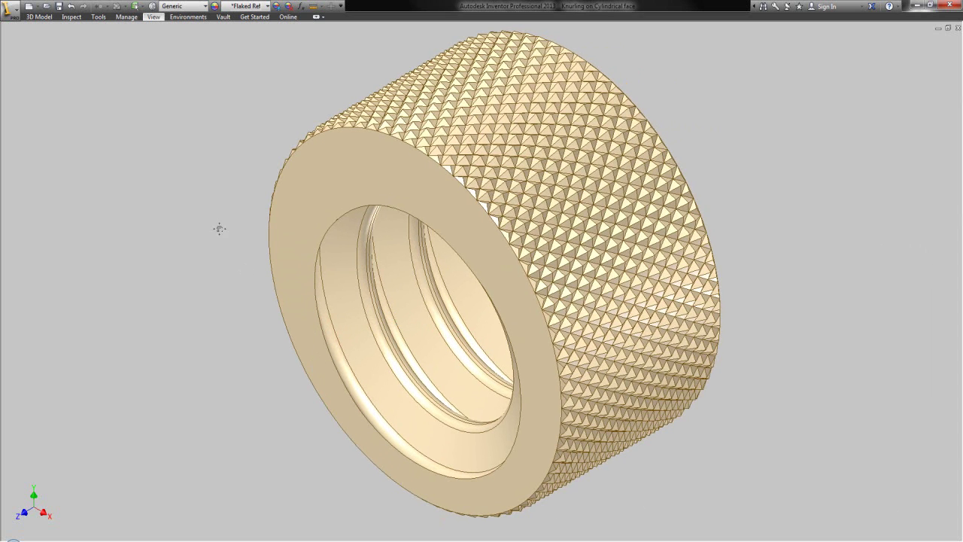
right_click(193, 132)
click(230, 132)
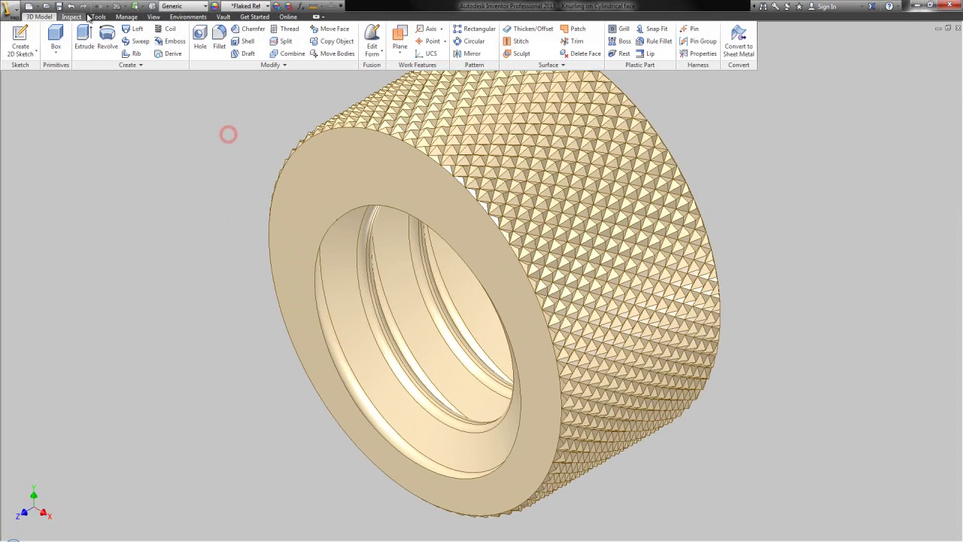
Step: Turn off Clean Screen mode to bring back the full interface
click(153, 17)
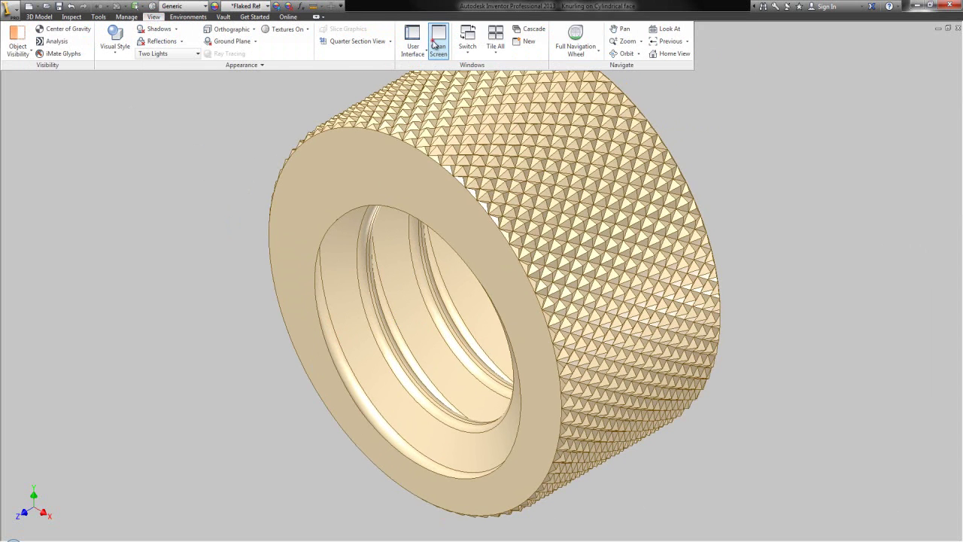